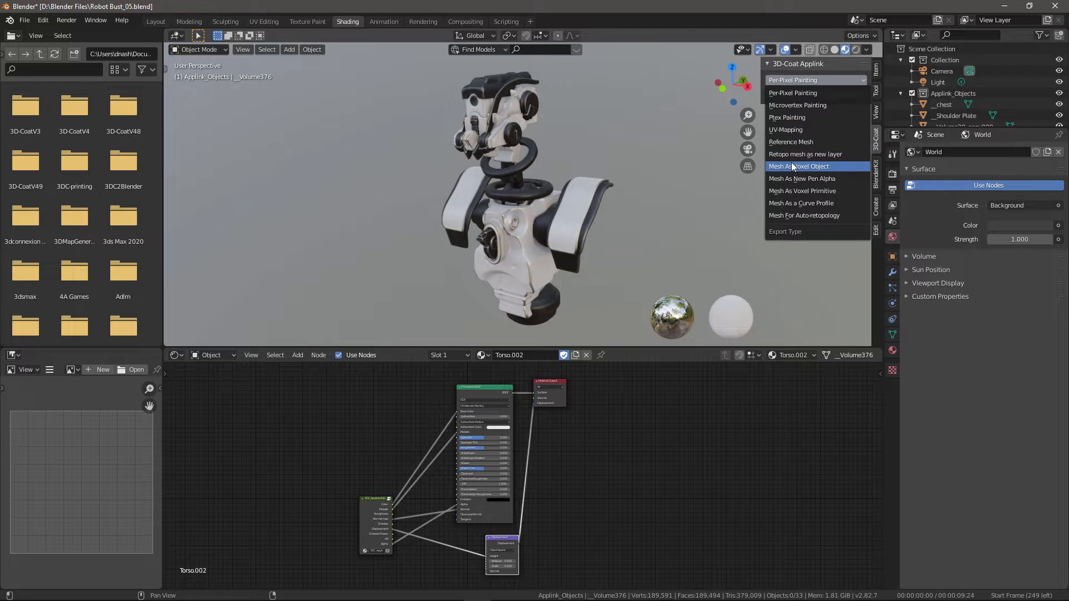
- Set the 3D-Coat Applink export type to Per-Pixel Painting, and reopen the recent Robot Bust_05.blend without saving changes
{"action": "left_click", "coordinate": [795, 94]}
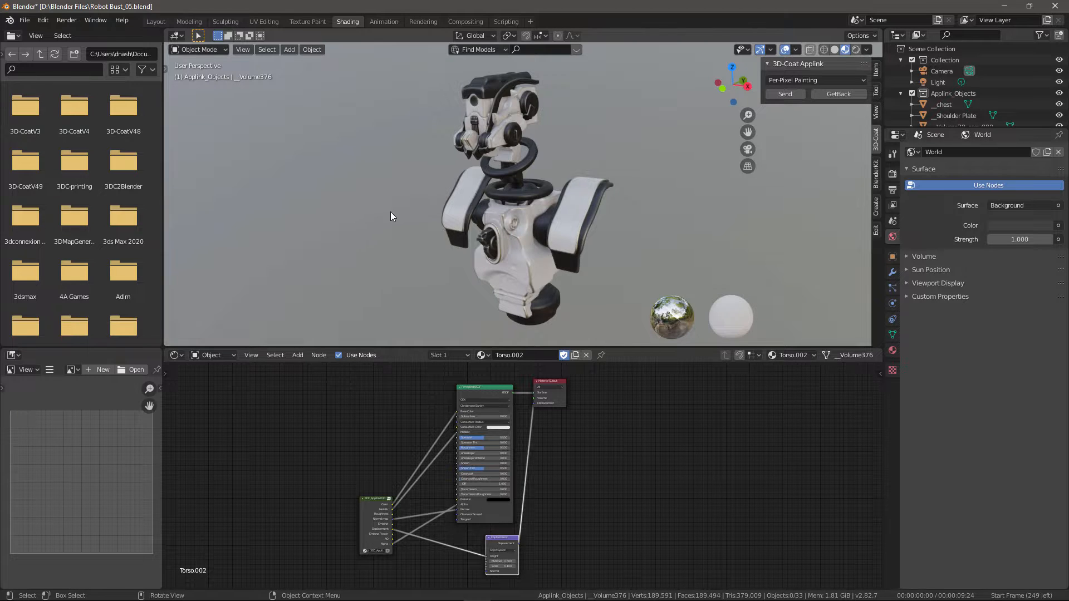
{"action": "middle_click_drag", "start_coordinate": [391, 216], "coordinate": [384, 187]}
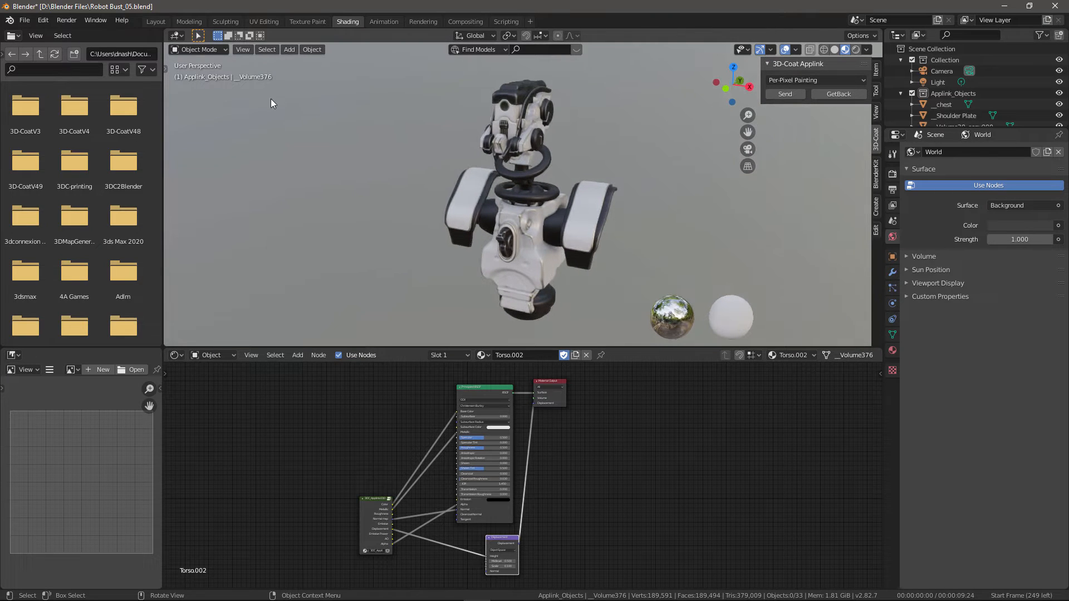
{"action": "left_click", "coordinate": [24, 20]}
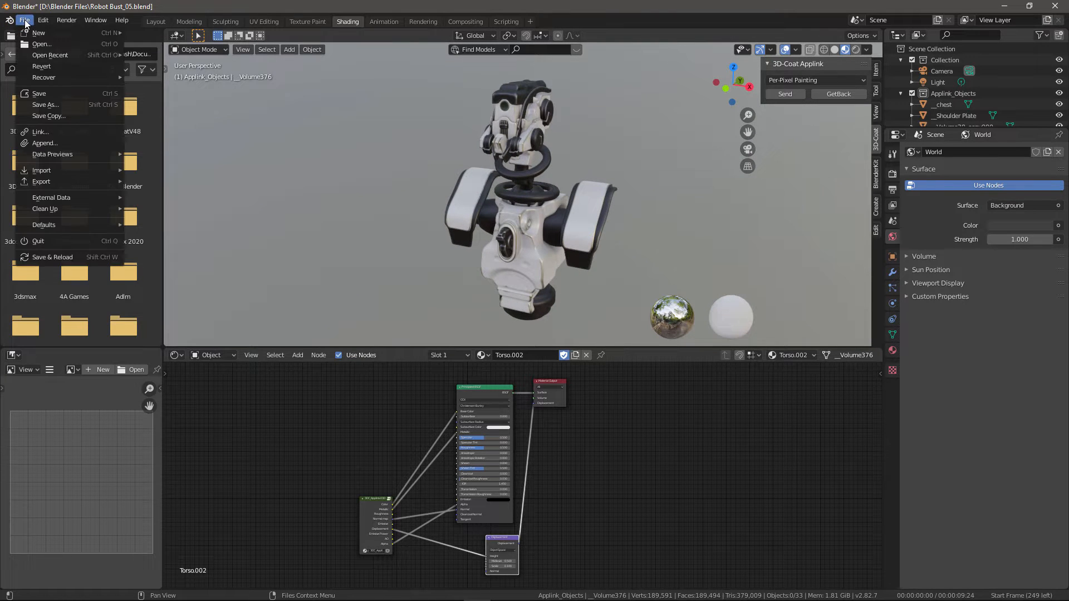
{"action": "mouse_move", "coordinate": [50, 55]}
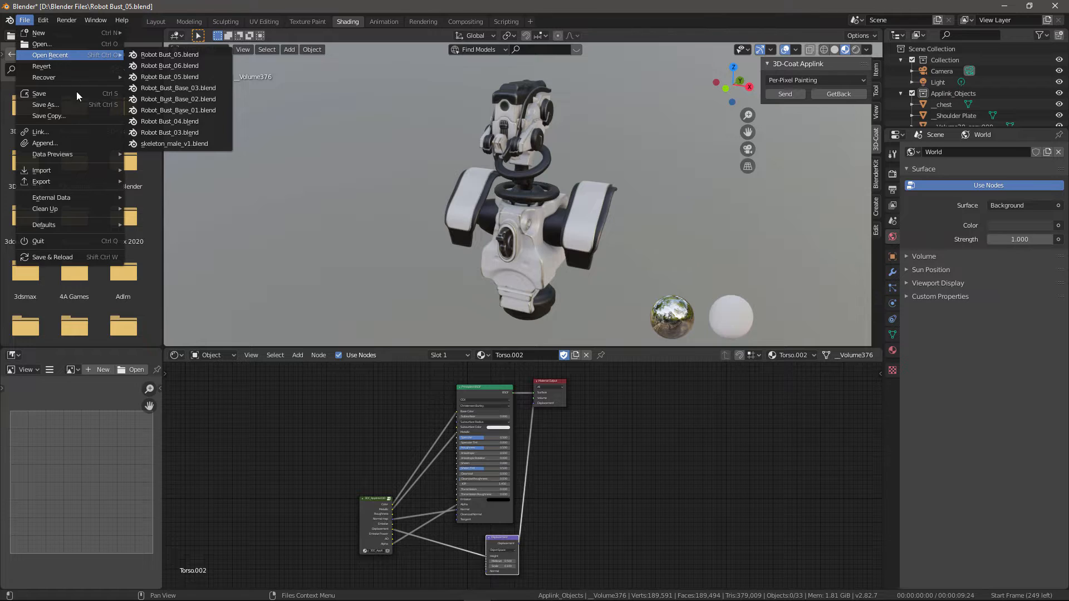
{"action": "left_click", "coordinate": [177, 55]}
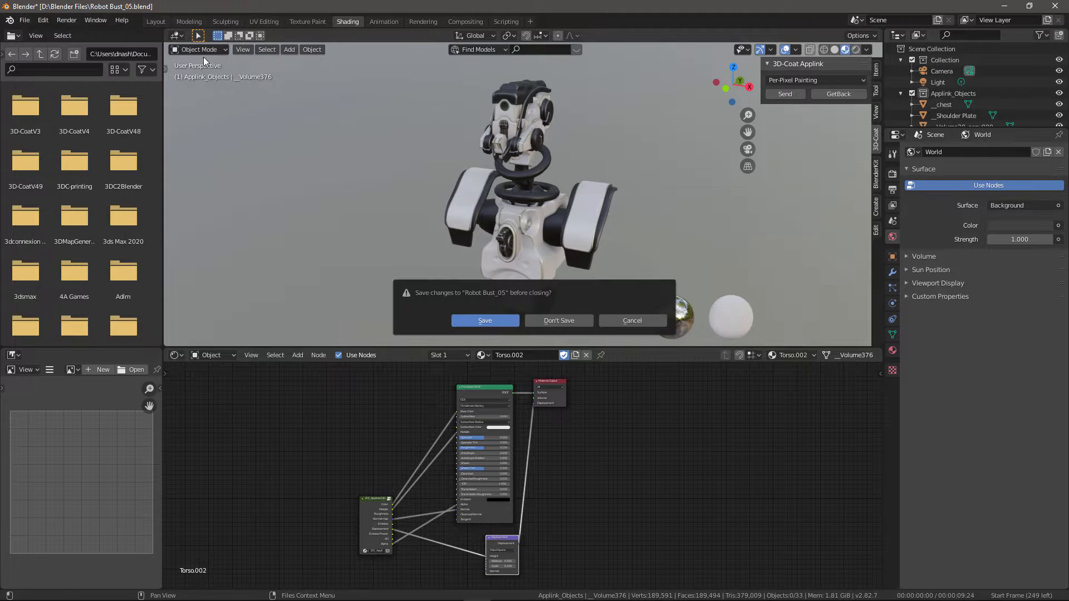
{"action": "left_click", "coordinate": [559, 320]}
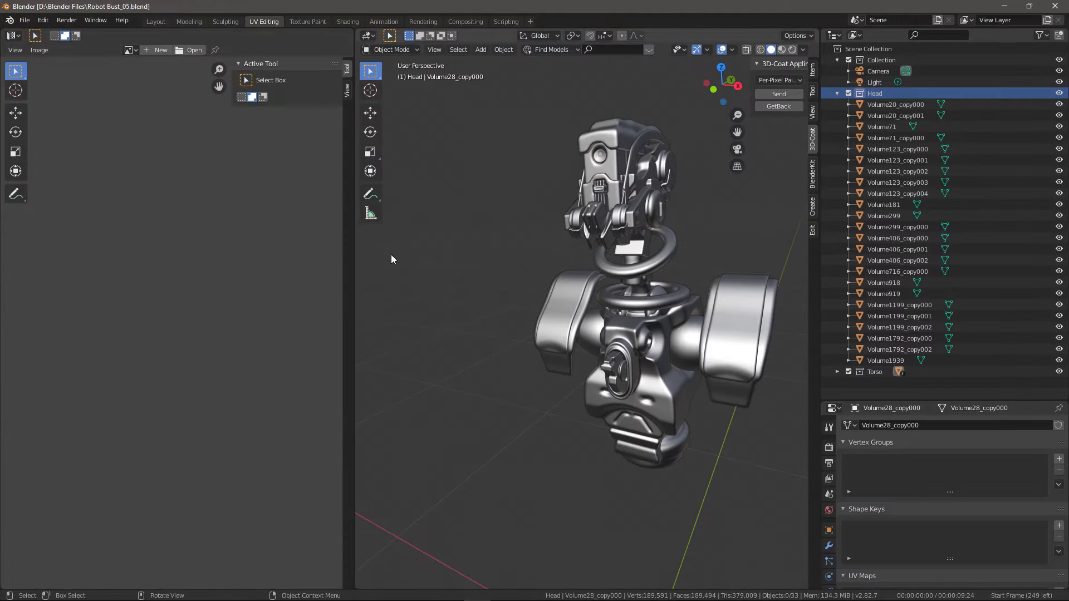
- Select all robot bust parts in the Layout workspace, send them for Per-Pixel Painting, and switch to 3D-Coat
{"action": "left_click", "coordinate": [156, 21]}
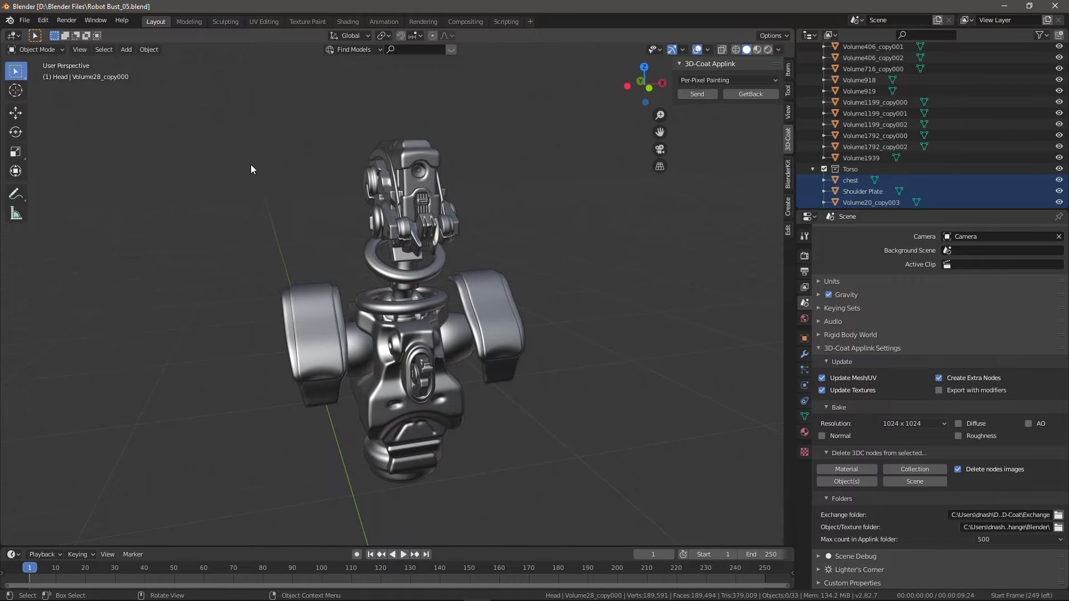
{"action": "middle_click_drag", "start_coordinate": [251, 169], "coordinate": [279, 143]}
{"action": "left_click_drag", "start_coordinate": [267, 124], "coordinate": [596, 488]}
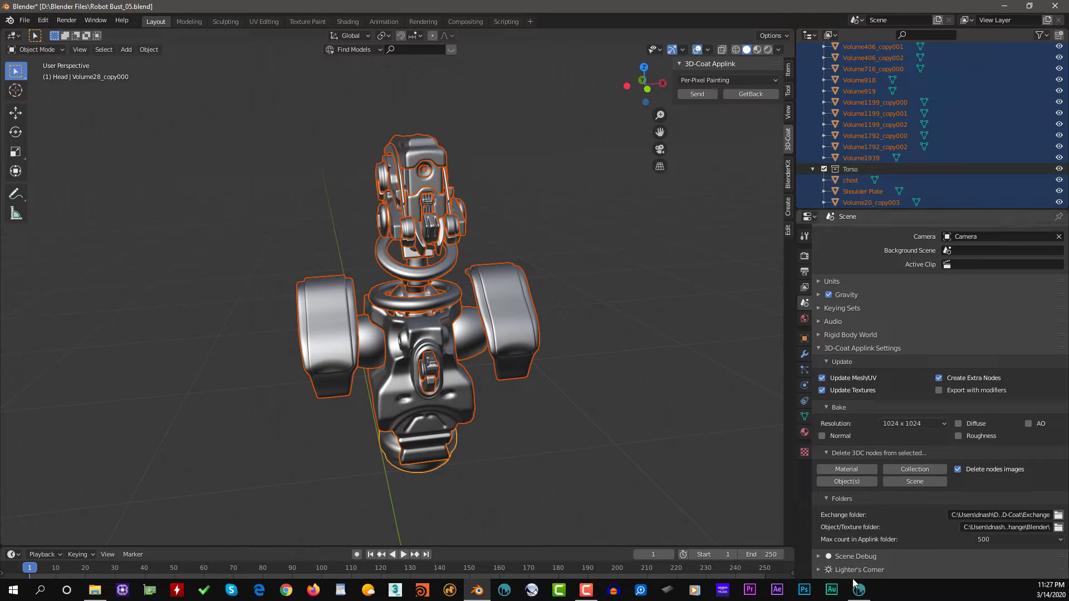
{"action": "left_click", "coordinate": [856, 587]}
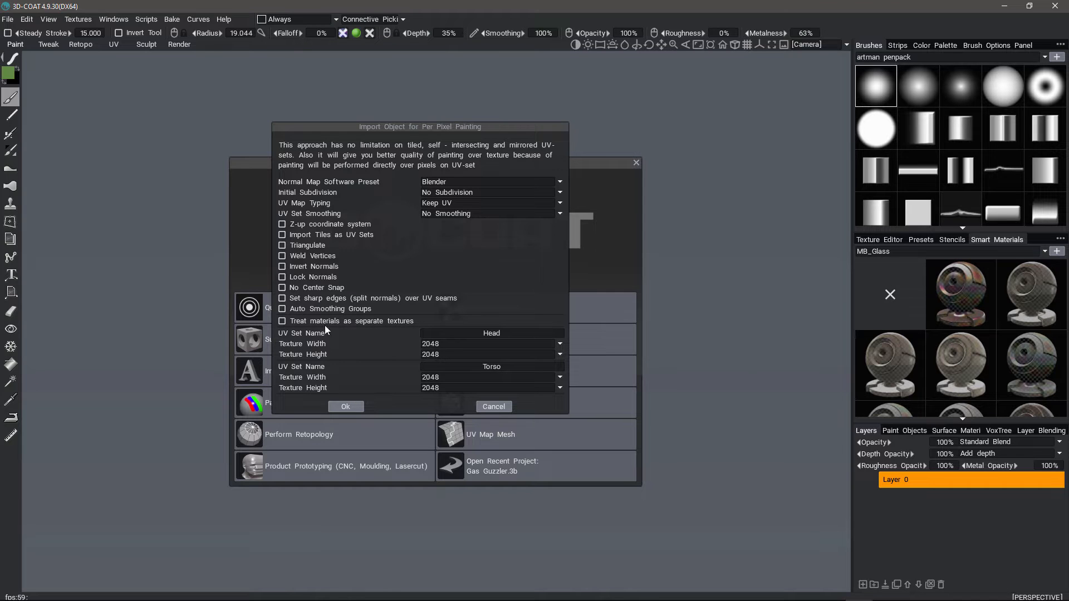
- Turn on treating materials as separate textures to examine the UV set list, and turn the option off again
{"action": "left_click", "coordinate": [282, 321]}
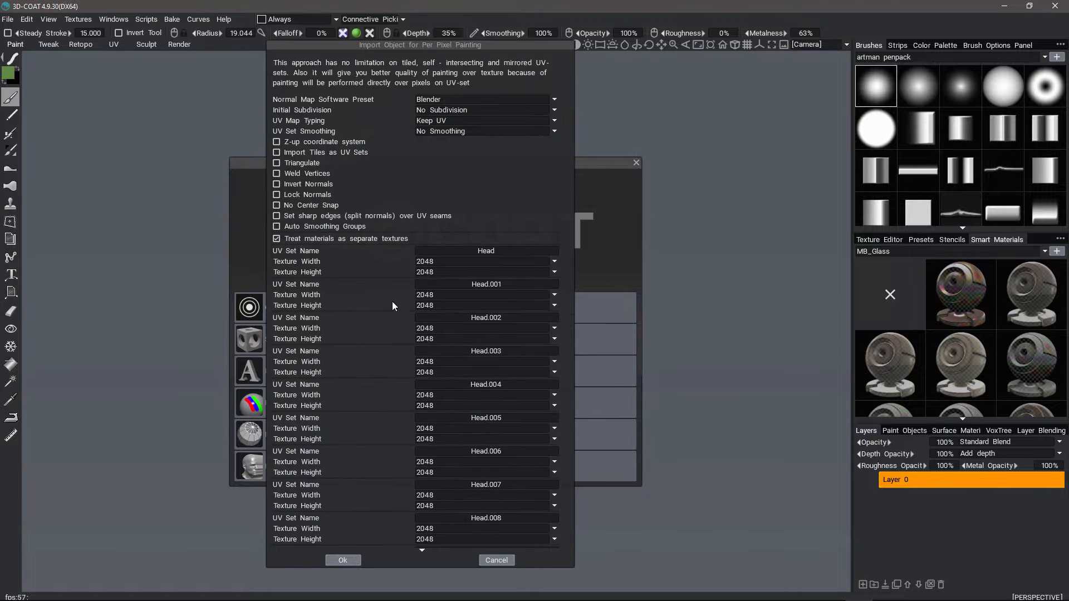
{"action": "scroll", "coordinate": [426, 446], "scroll_direction": "down", "scroll_amount": 15}
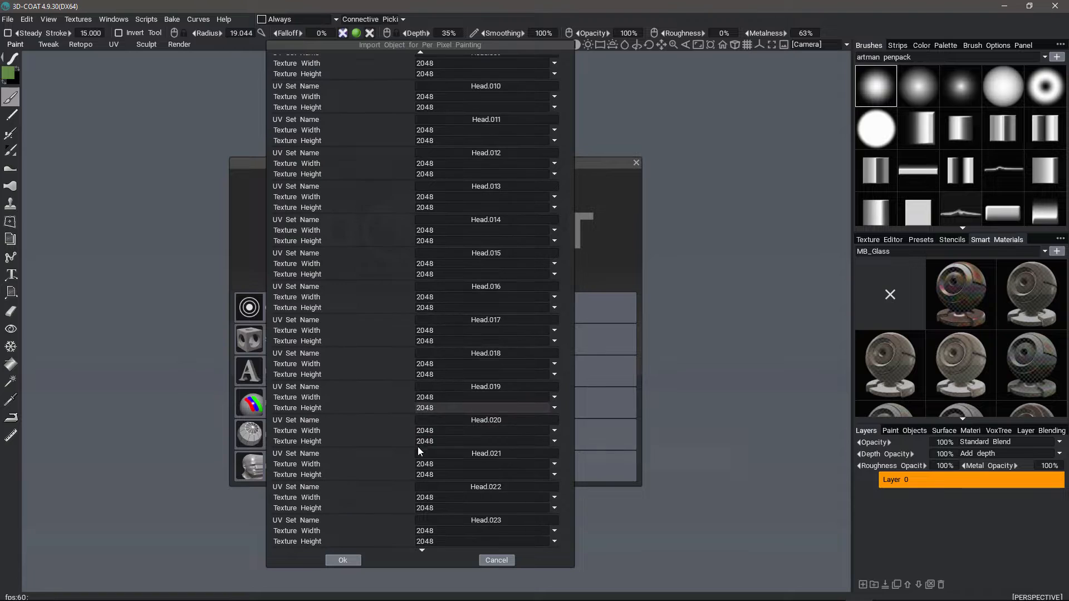
{"action": "scroll", "coordinate": [419, 447], "scroll_direction": "up", "scroll_amount": 15}
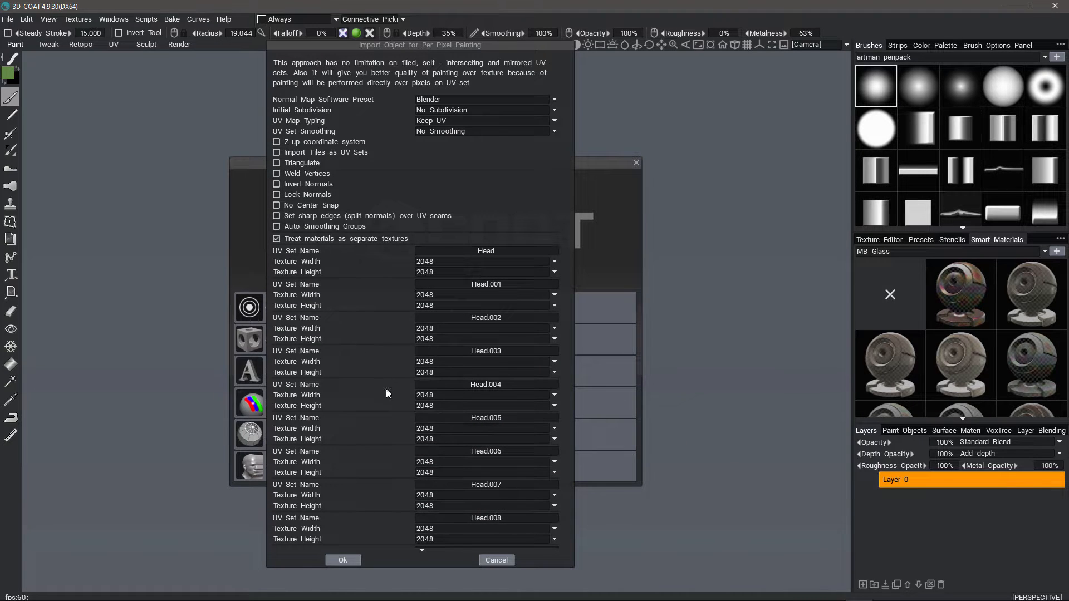
{"action": "left_click", "coordinate": [276, 239]}
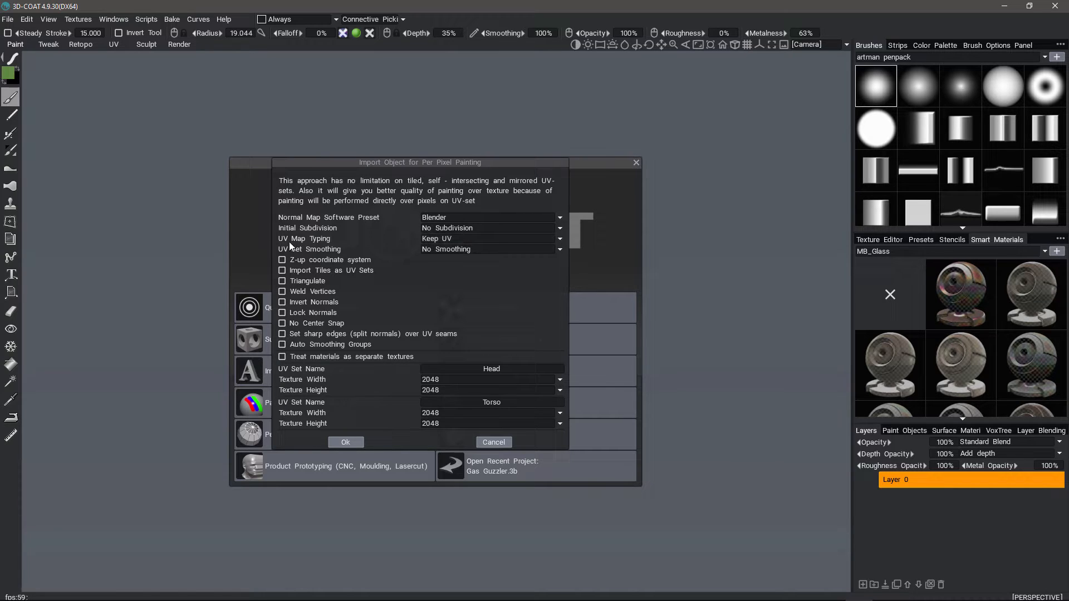
- Import the bust for per-pixel painting with Keep UV mapping and 2048 x 2048 textures for the Head and Torso UV sets
{"action": "left_click", "coordinate": [561, 240]}
{"action": "left_click", "coordinate": [533, 218]}
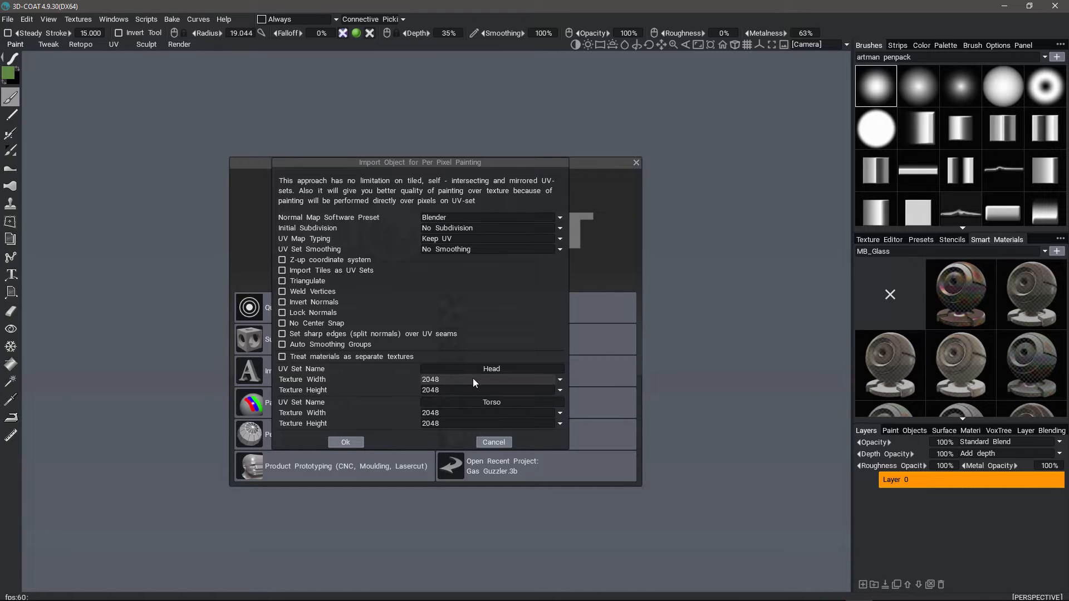
{"action": "left_click", "coordinate": [452, 383]}
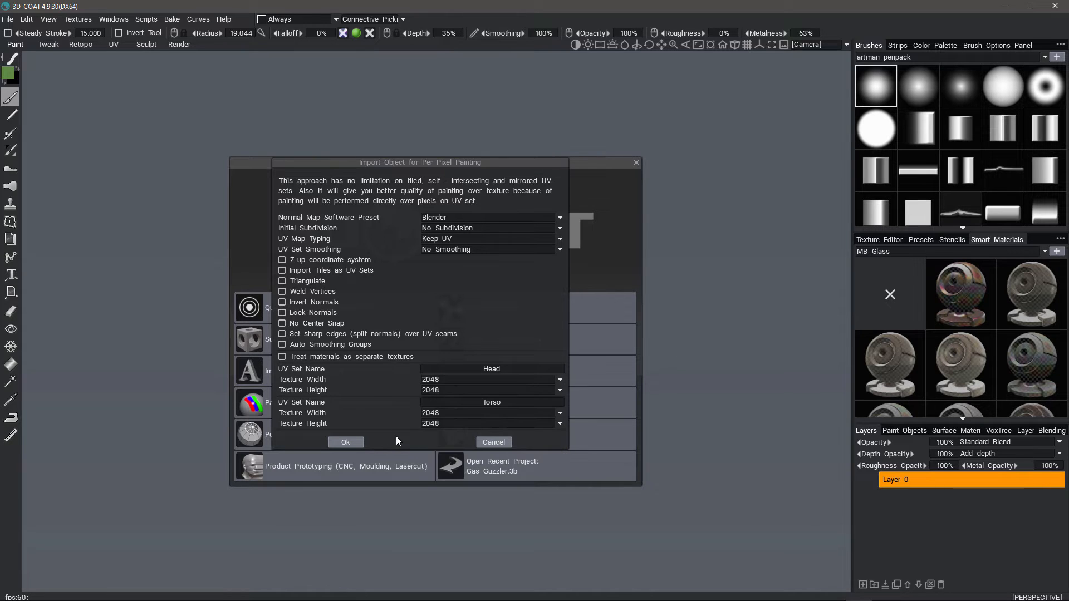
{"action": "left_click", "coordinate": [355, 441]}
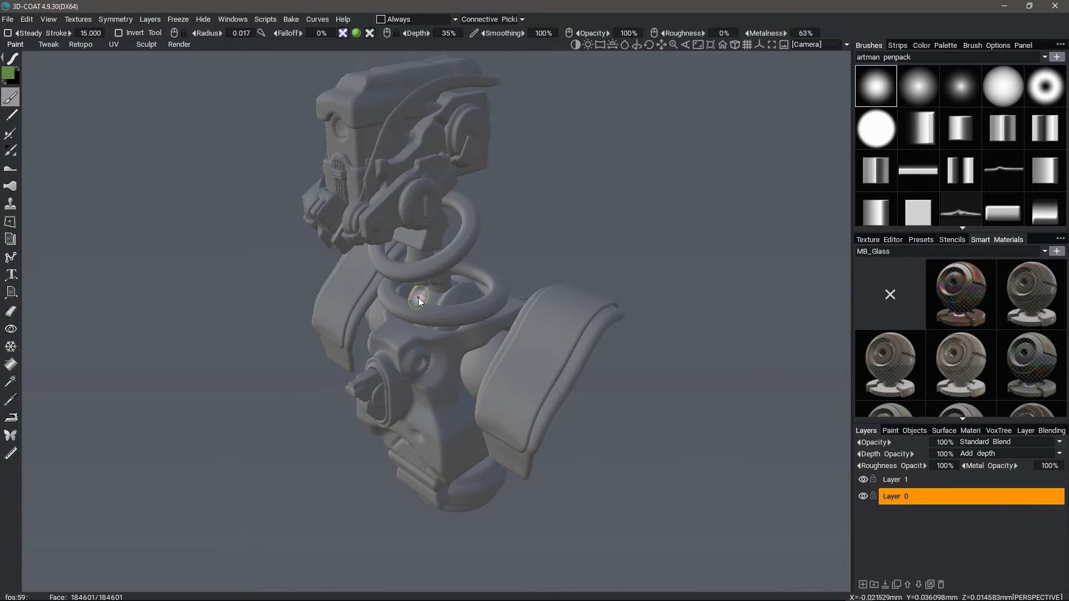
- Show the floor grid around the imported bust
{"action": "left_click", "coordinate": [747, 45]}
{"action": "scroll", "coordinate": [563, 236], "scroll_direction": "down", "scroll_amount": 5}
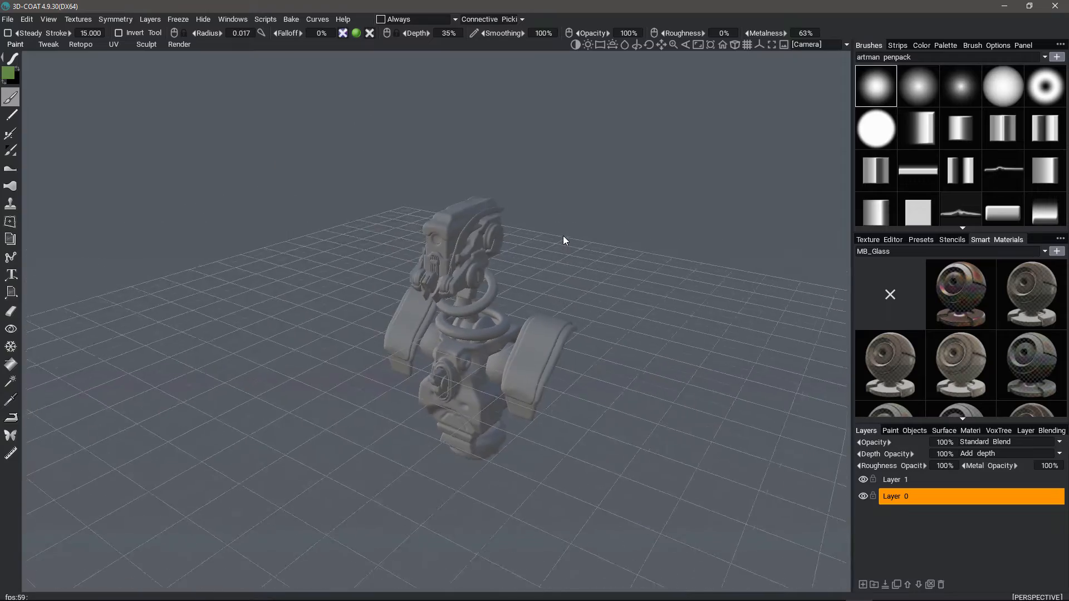
{"action": "scroll", "coordinate": [563, 235], "scroll_direction": "up", "scroll_amount": 3}
{"action": "scroll", "coordinate": [565, 254], "scroll_direction": "up", "scroll_amount": 1}
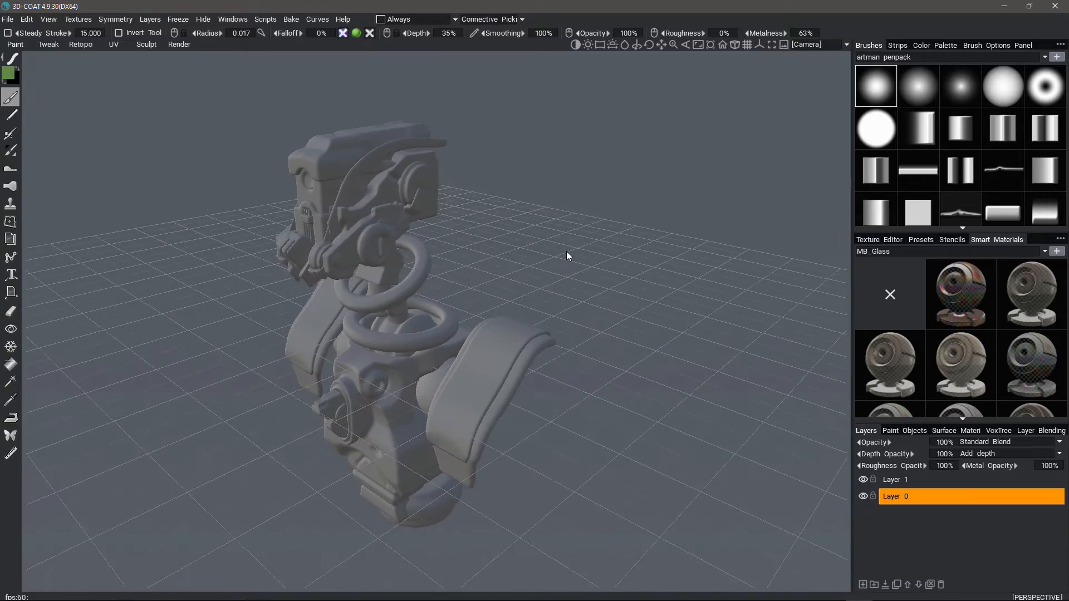
{"action": "key", "text": "w"}
{"action": "left_click_drag", "start_coordinate": [566, 252], "coordinate": [566, 251]}
{"action": "key", "text": "w"}
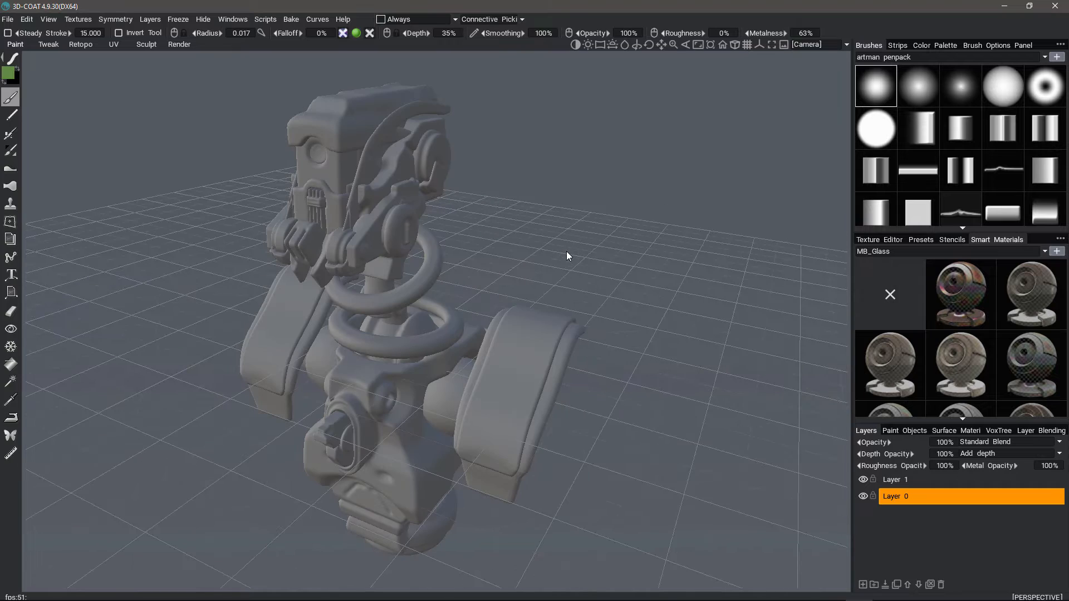
- Dock the Texture Editor beside the 3D view and frame the Head UV layout in it
{"action": "left_click", "coordinate": [872, 240]}
{"action": "left_click_drag", "start_coordinate": [872, 240], "coordinate": [618, 234]}
{"action": "middle_click_drag", "start_coordinate": [662, 227], "coordinate": [745, 379]}
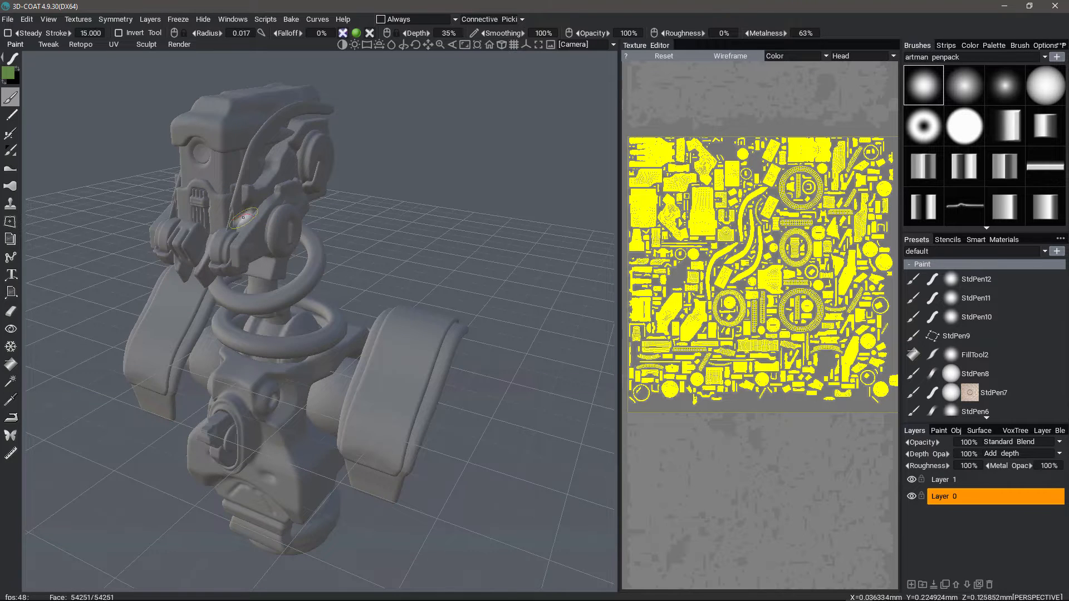
{"action": "right_click_drag", "start_coordinate": [386, 385], "coordinate": [382, 393]}
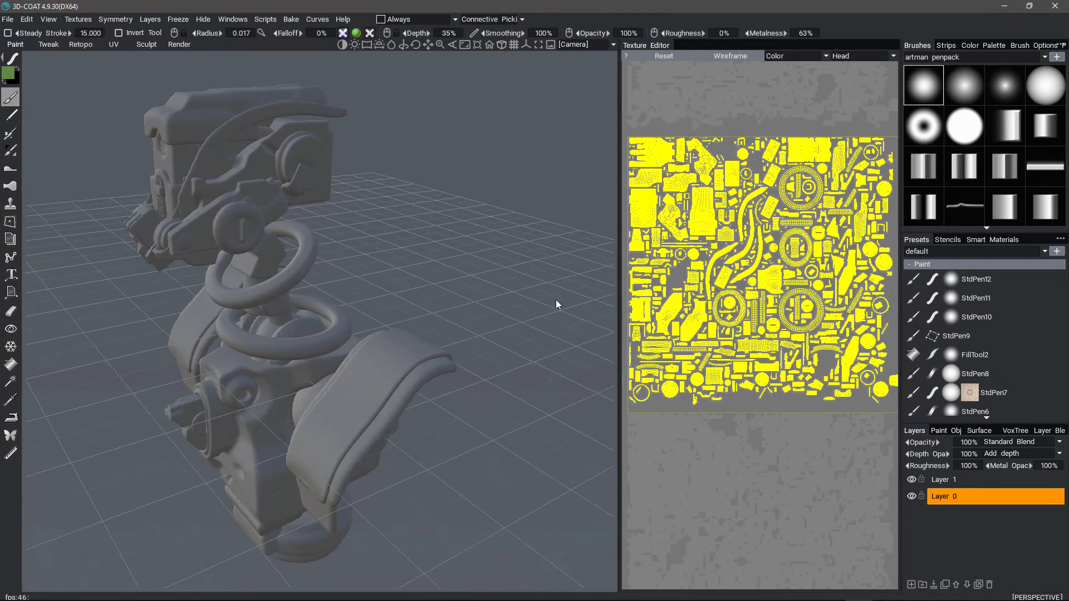
{"action": "right_click_drag", "start_coordinate": [556, 305], "coordinate": [585, 290]}
- Examine the Torso and Head UV sets in the Texture Editor, and view the Head's Normals channel
{"action": "left_click", "coordinate": [853, 56]}
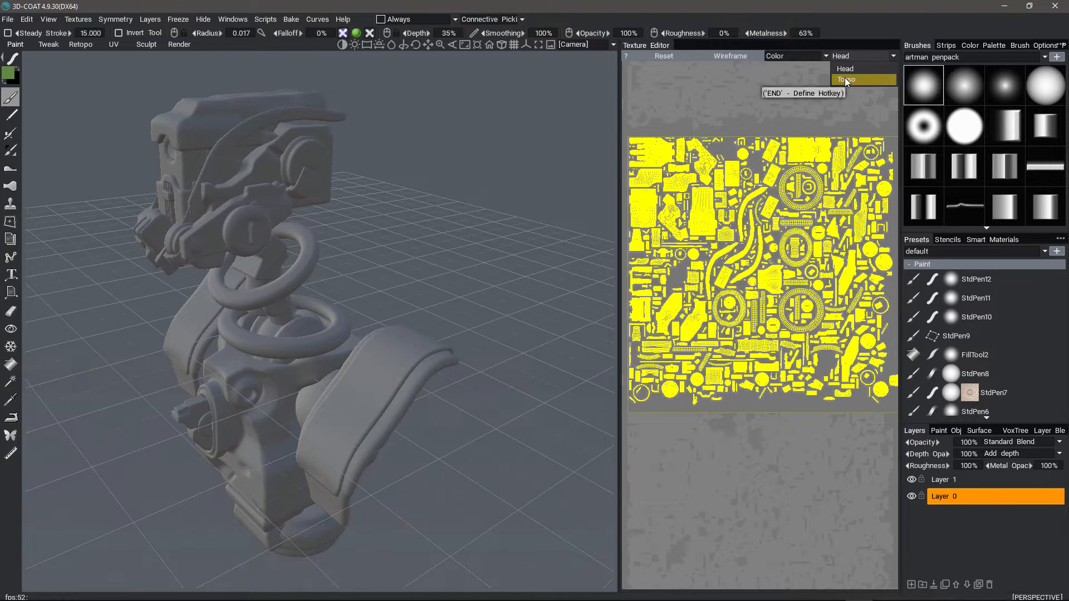
{"action": "left_click", "coordinate": [844, 78]}
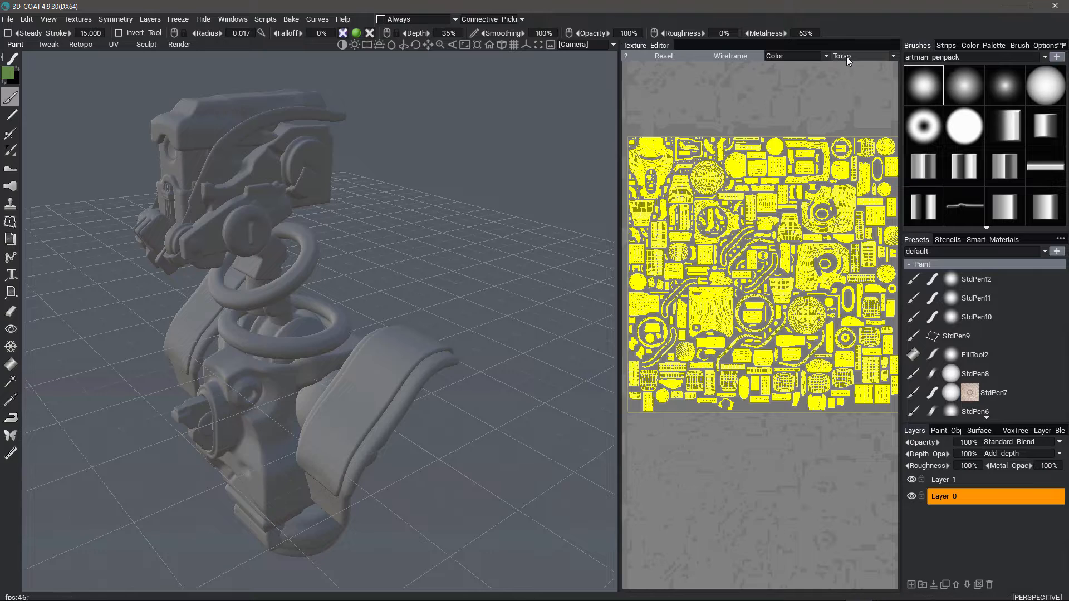
{"action": "left_click", "coordinate": [847, 55]}
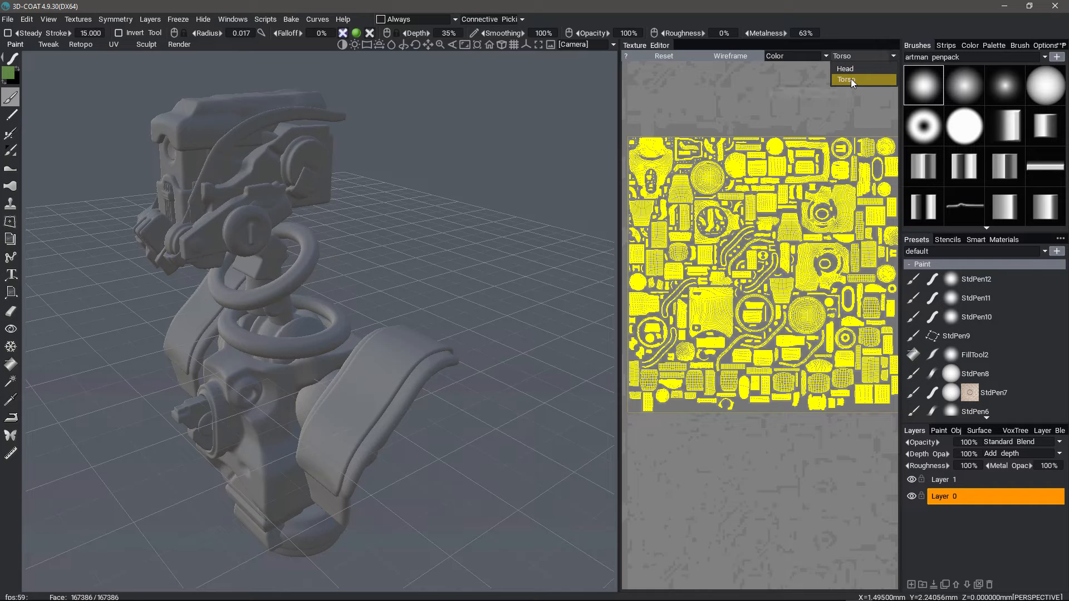
{"action": "left_click", "coordinate": [852, 69]}
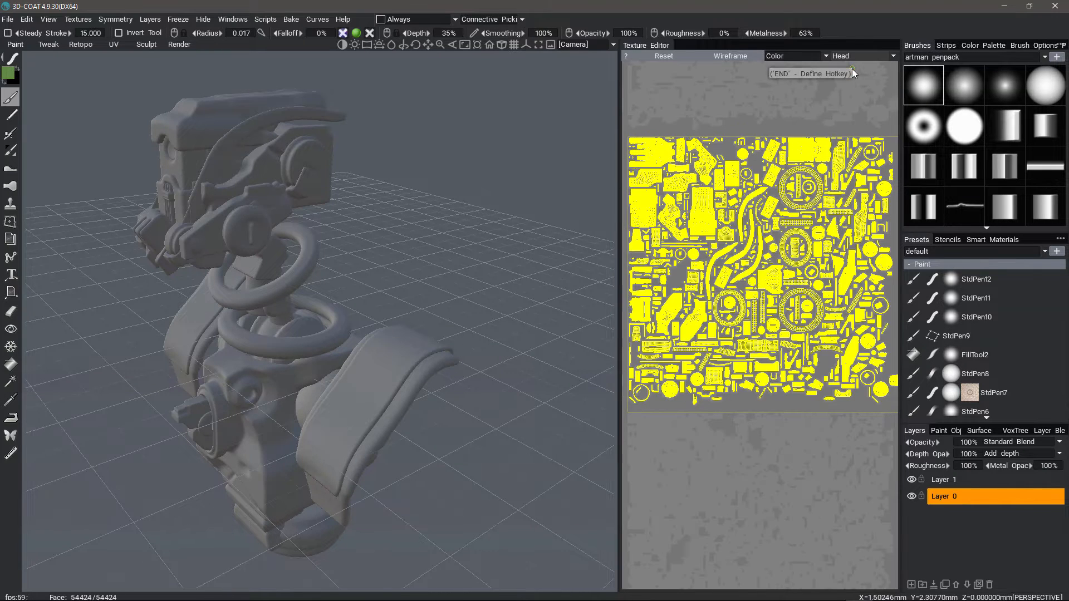
{"action": "left_click", "coordinate": [791, 57]}
{"action": "left_click", "coordinate": [789, 78]}
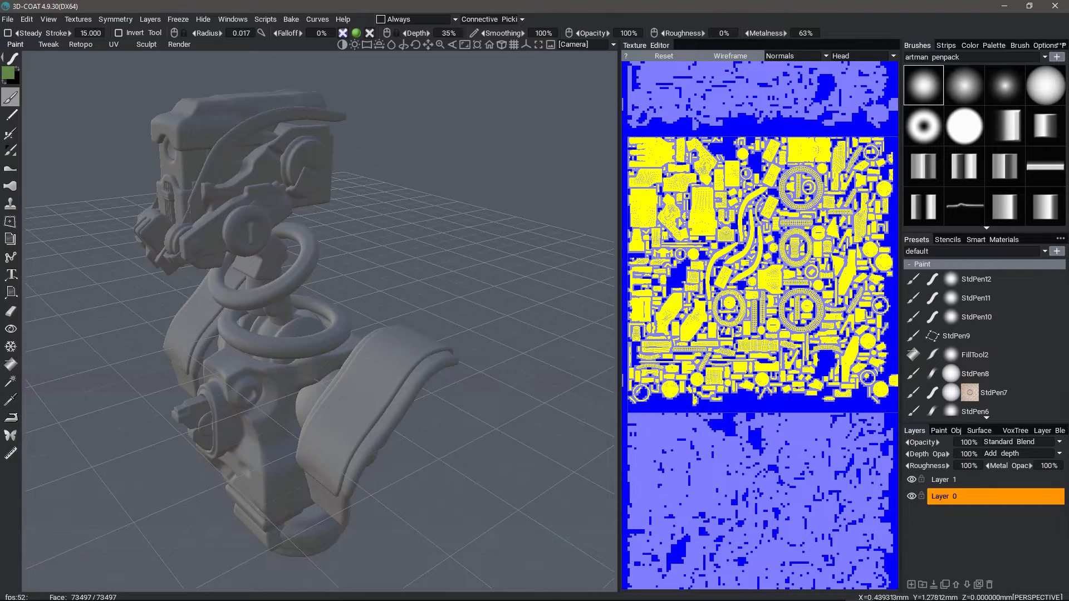
{"action": "left_click", "coordinate": [787, 56]}
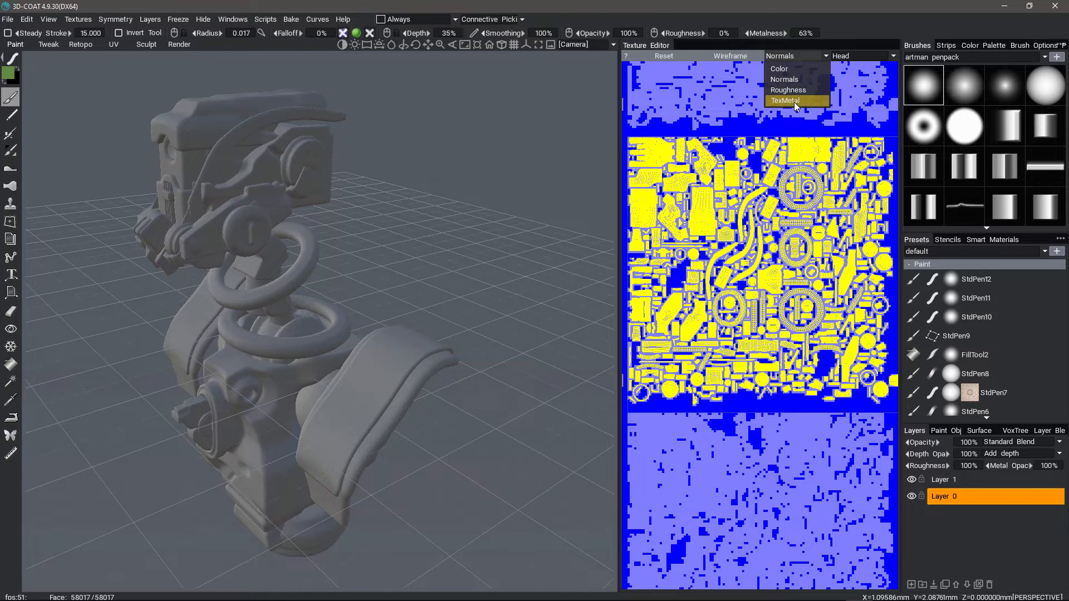
- Dock the Texture Editor back together with Presets, Stencils and Smart Materials
{"action": "left_click_drag", "start_coordinate": [572, 191], "coordinate": [607, 167]}
{"action": "mouse_move", "coordinate": [650, 45]}
{"action": "left_mouse_down"}
{"action": "mouse_move", "coordinate": [856, 244]}
{"action": "mouse_move", "coordinate": [892, 266]}
{"action": "mouse_move", "coordinate": [919, 238]}
{"action": "mouse_move", "coordinate": [908, 241]}
{"action": "left_mouse_up"}
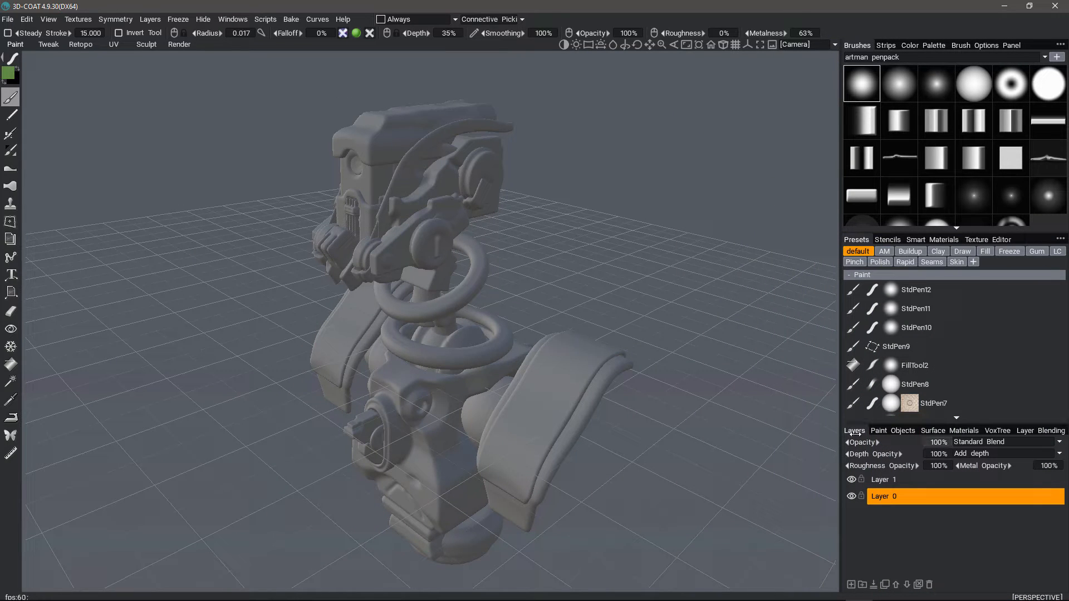
- Rename Layer 1 as Metal
{"action": "left_click", "coordinate": [883, 479]}
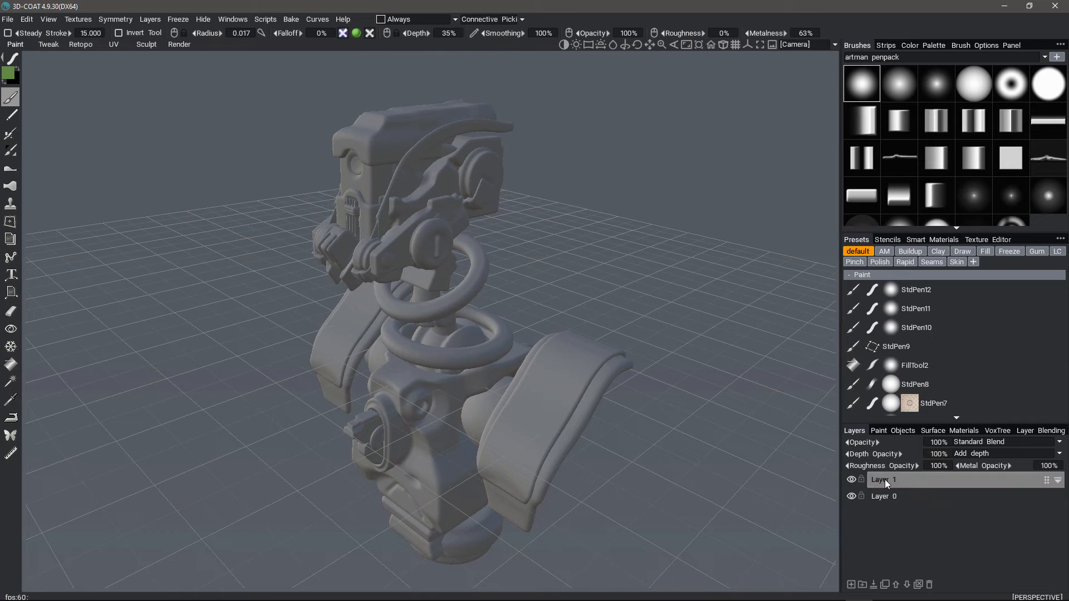
{"action": "left_click_drag", "start_coordinate": [802, 448], "coordinate": [835, 462]}
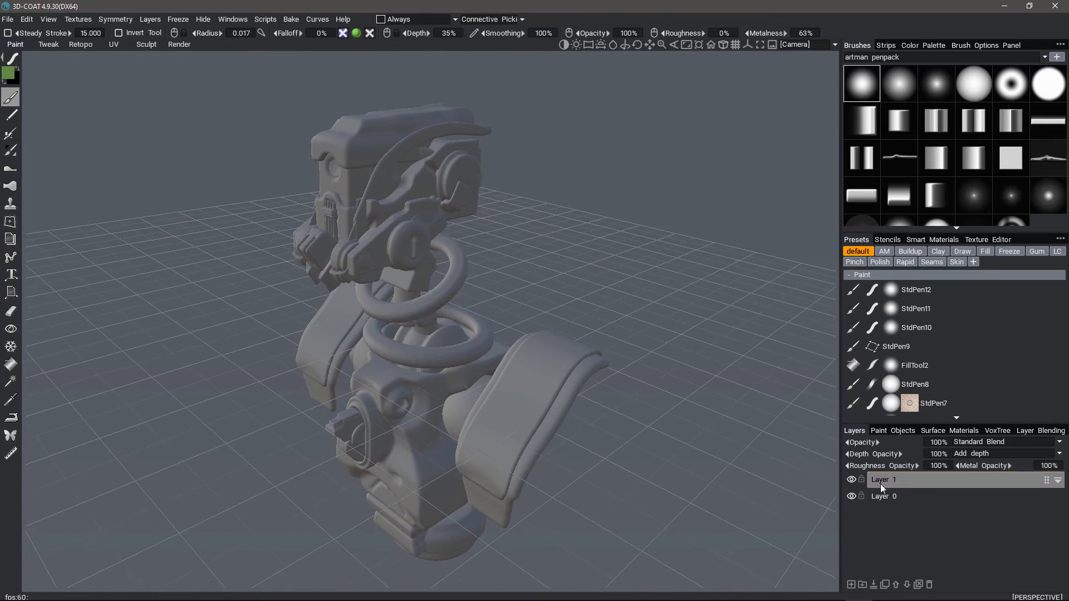
{"action": "double_click", "coordinate": [883, 480]}
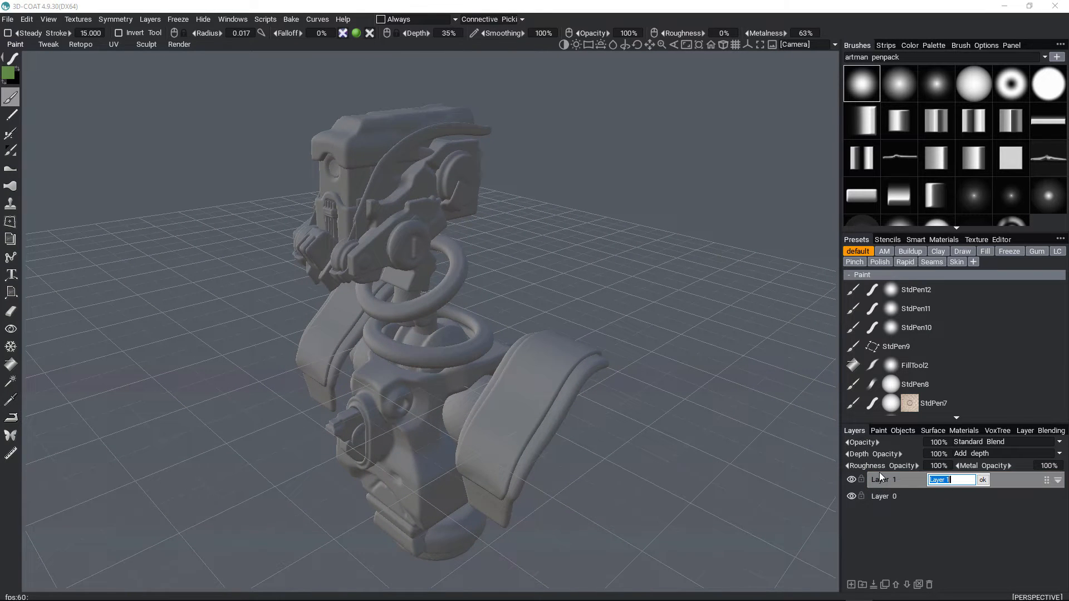
{"action": "type", "text": "Metal"}
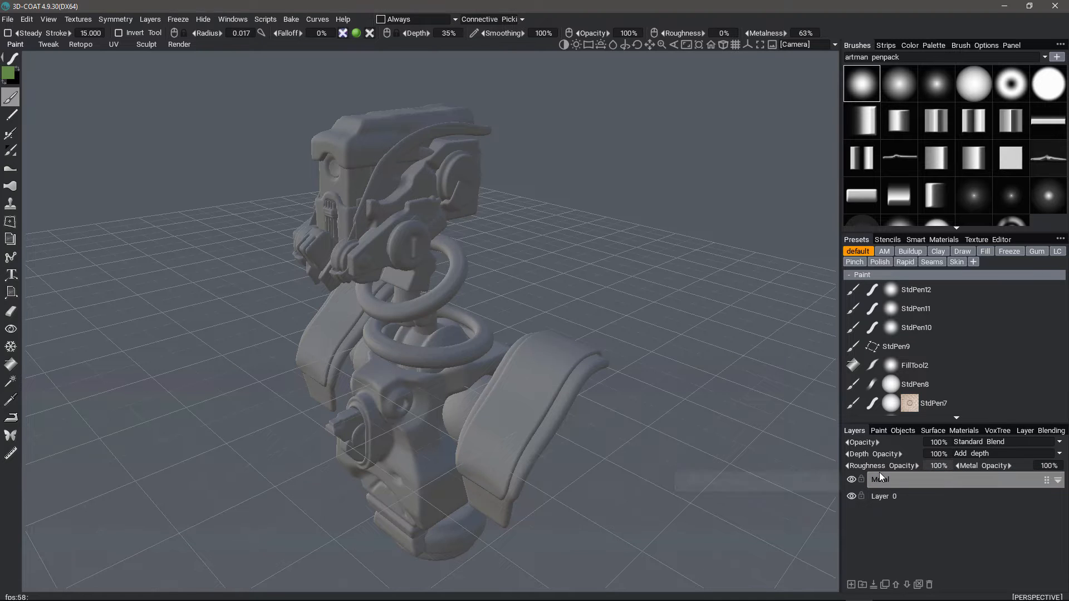
{"action": "key", "text": "Return"}
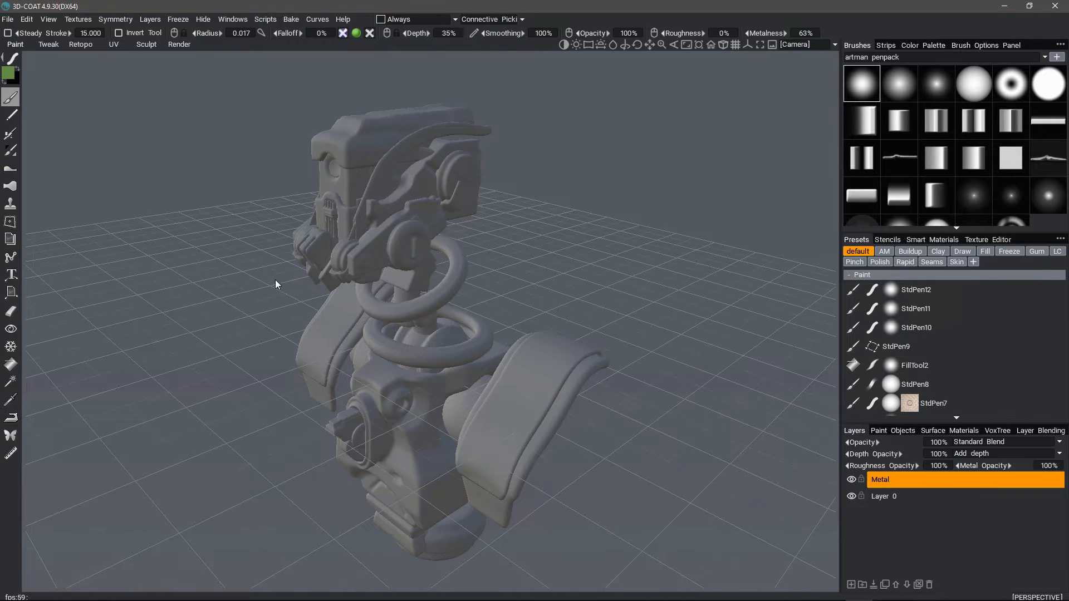
- Pick a dark worn-edge smart material from the Metals folder and calculate its ambient occlusion into a new layer with Sphere light sources
{"action": "left_click", "coordinate": [944, 239]}
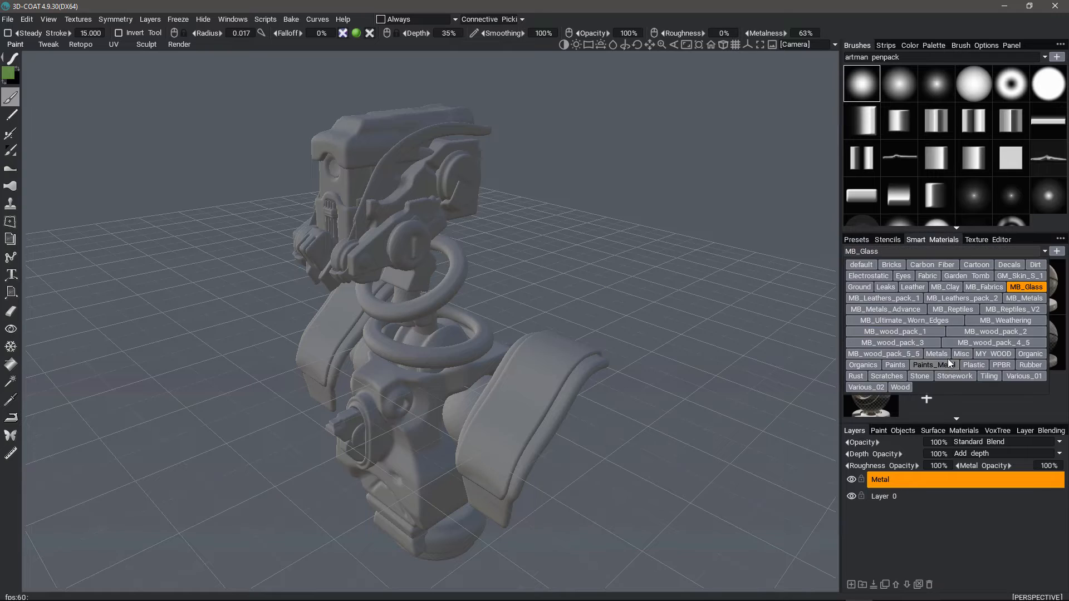
{"action": "left_click", "coordinate": [939, 353]}
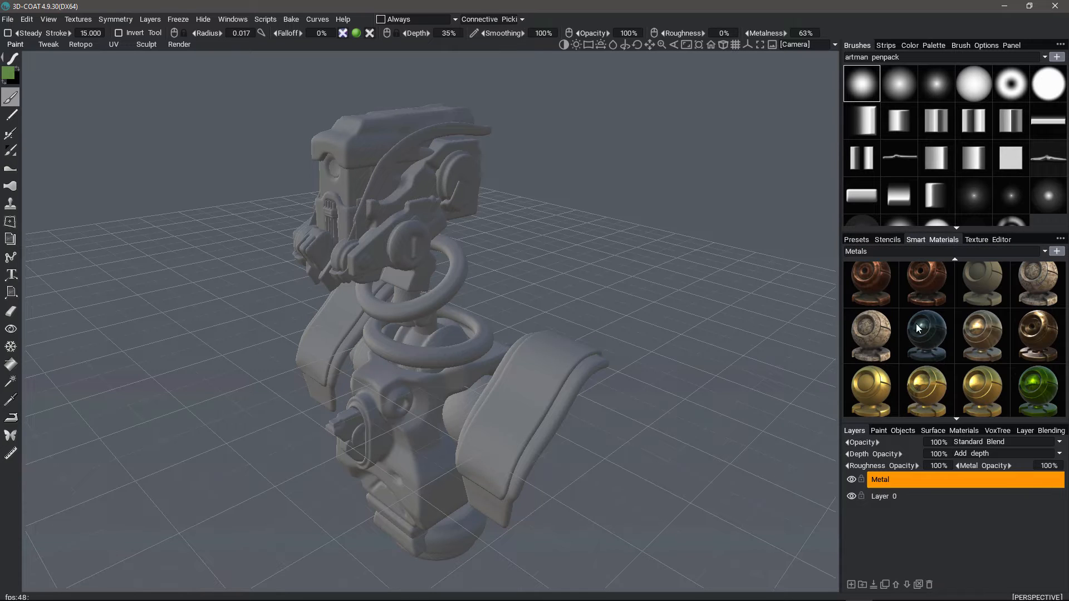
{"action": "scroll", "coordinate": [959, 342], "scroll_direction": "down", "scroll_amount": 5}
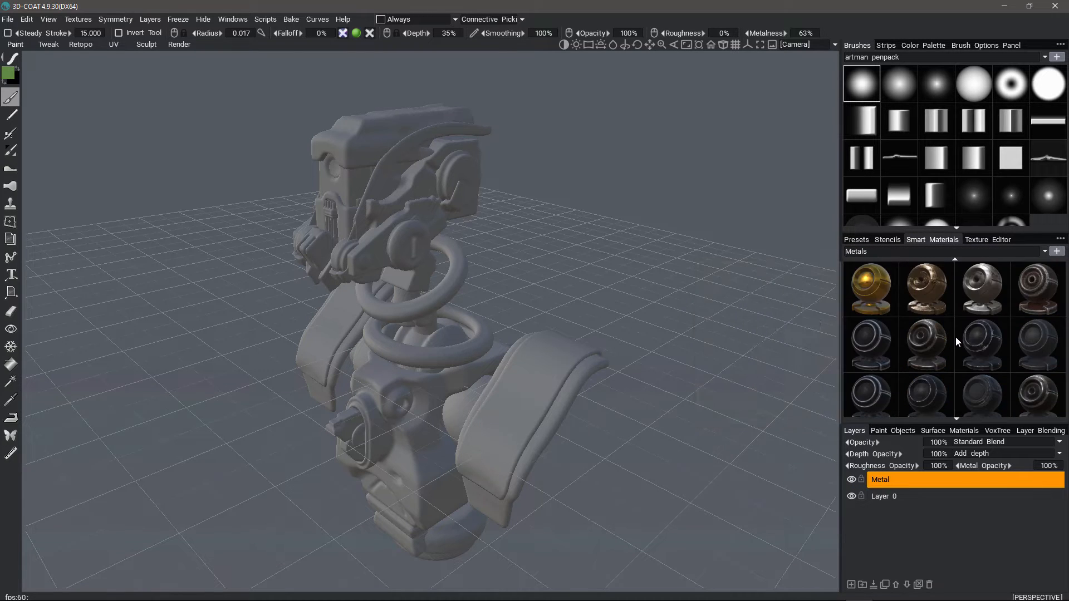
{"action": "scroll", "coordinate": [955, 336], "scroll_direction": "down", "scroll_amount": 1}
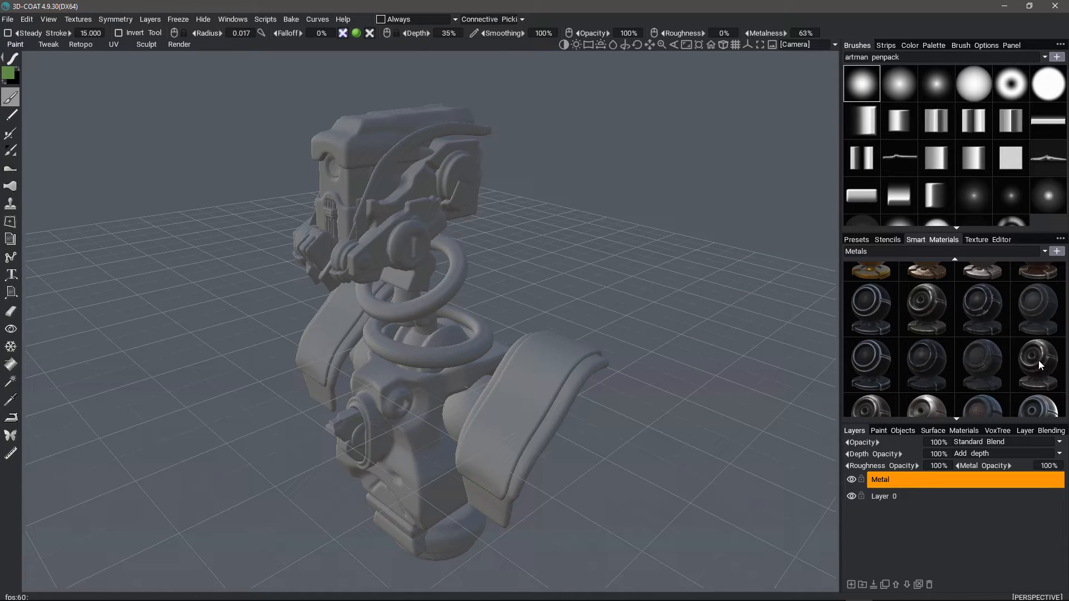
{"action": "left_click", "coordinate": [1038, 360]}
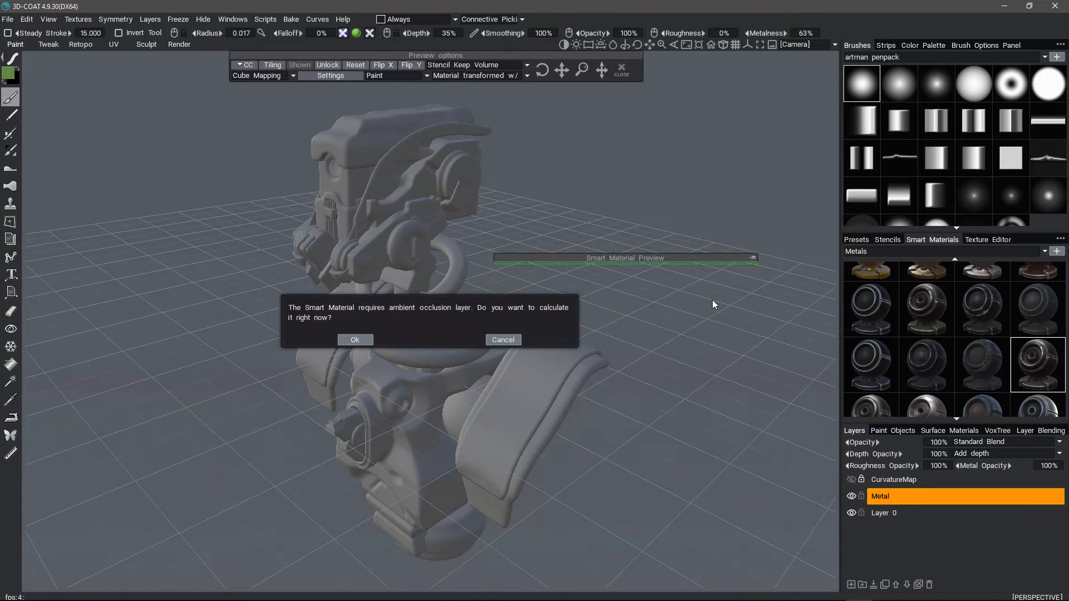
{"action": "left_click", "coordinate": [356, 341]}
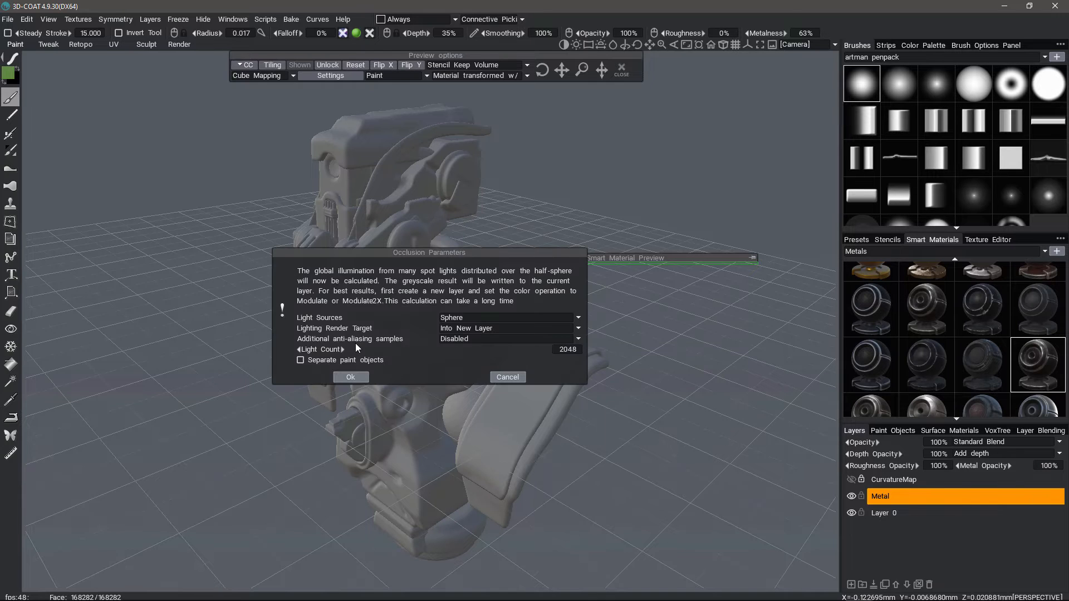
{"action": "left_click", "coordinate": [353, 377]}
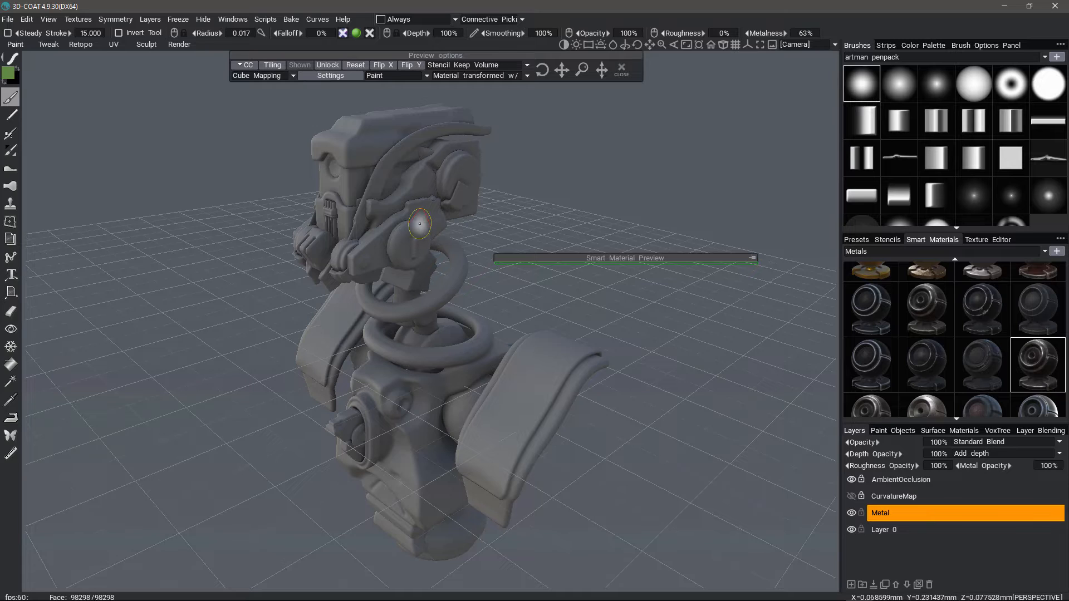
- Activate the Fill tool for applying the chosen smart material to the robot bust
{"action": "left_click_drag", "start_coordinate": [440, 372], "coordinate": [546, 367], "text": "alt"}
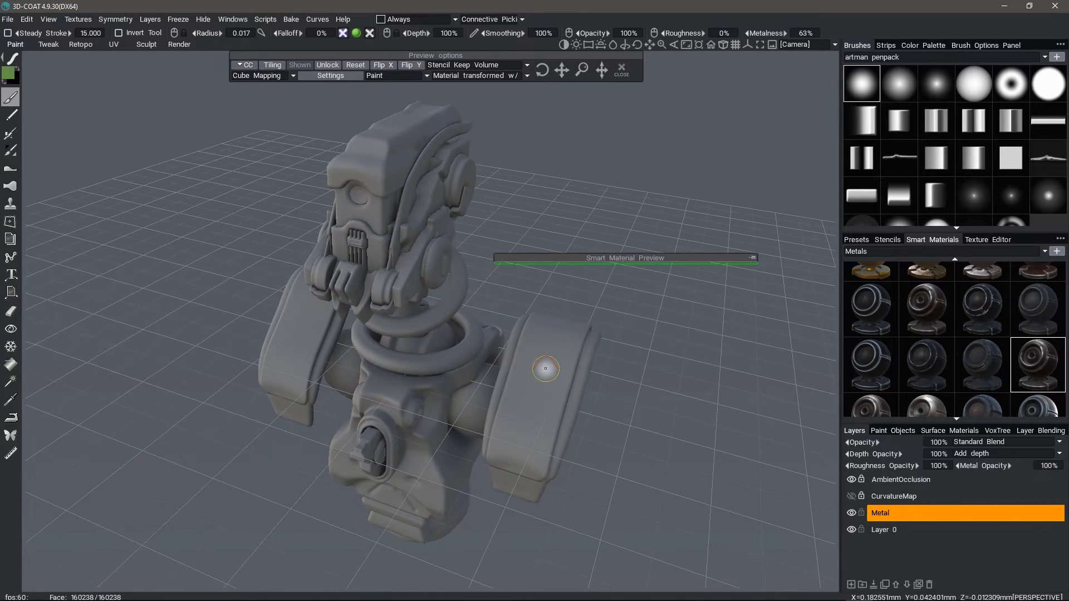
{"action": "scroll", "coordinate": [532, 375], "scroll_direction": "up", "scroll_amount": 3}
{"action": "scroll", "coordinate": [512, 380], "scroll_direction": "down", "scroll_amount": 3}
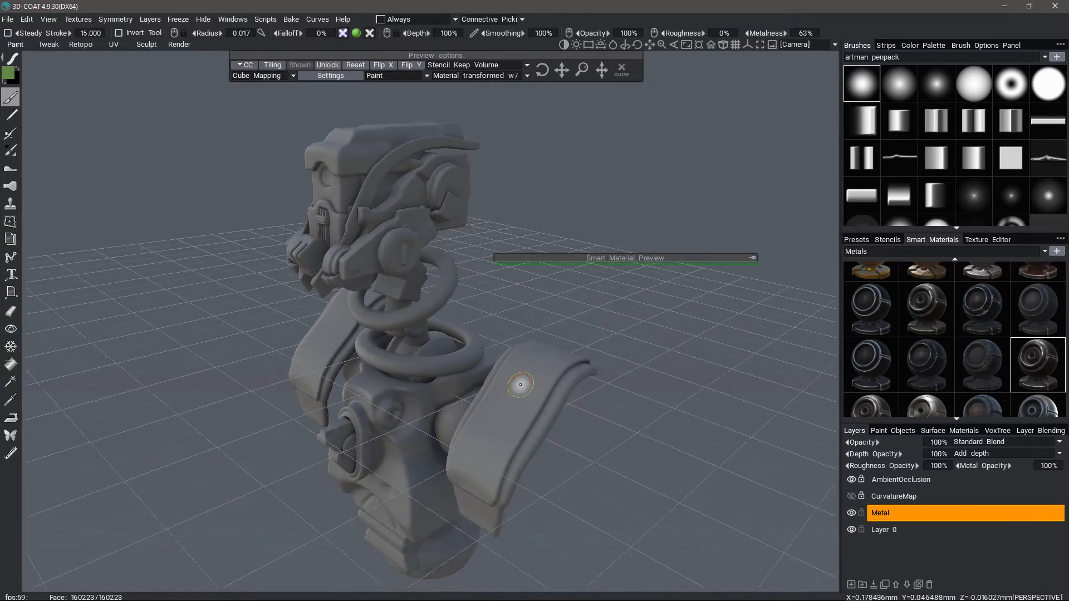
{"action": "left_click_drag", "start_coordinate": [523, 382], "coordinate": [523, 393], "text": "alt"}
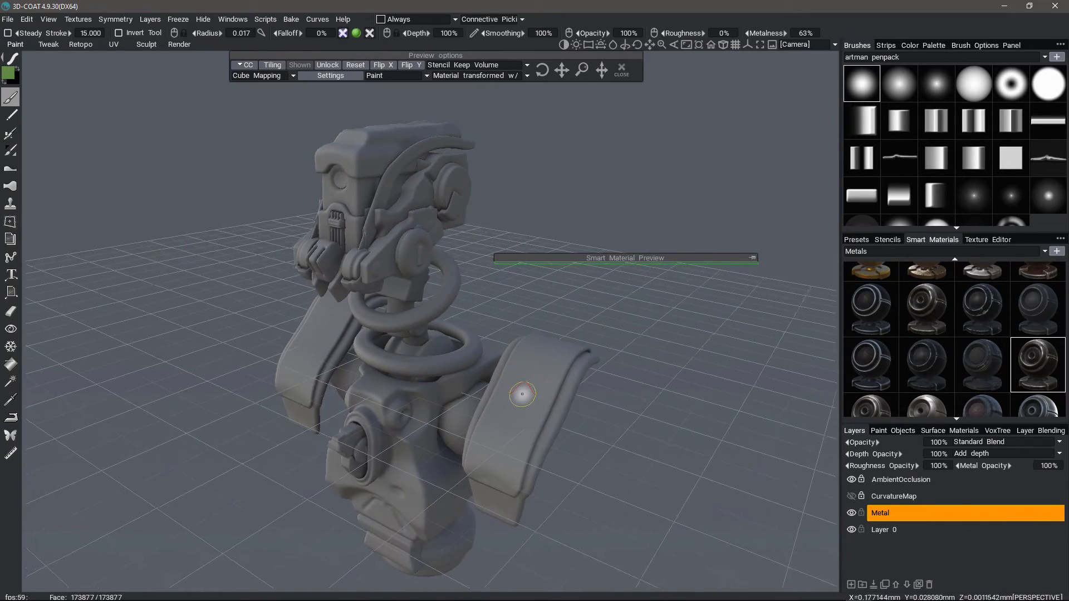
{"action": "left_click", "coordinate": [10, 365]}
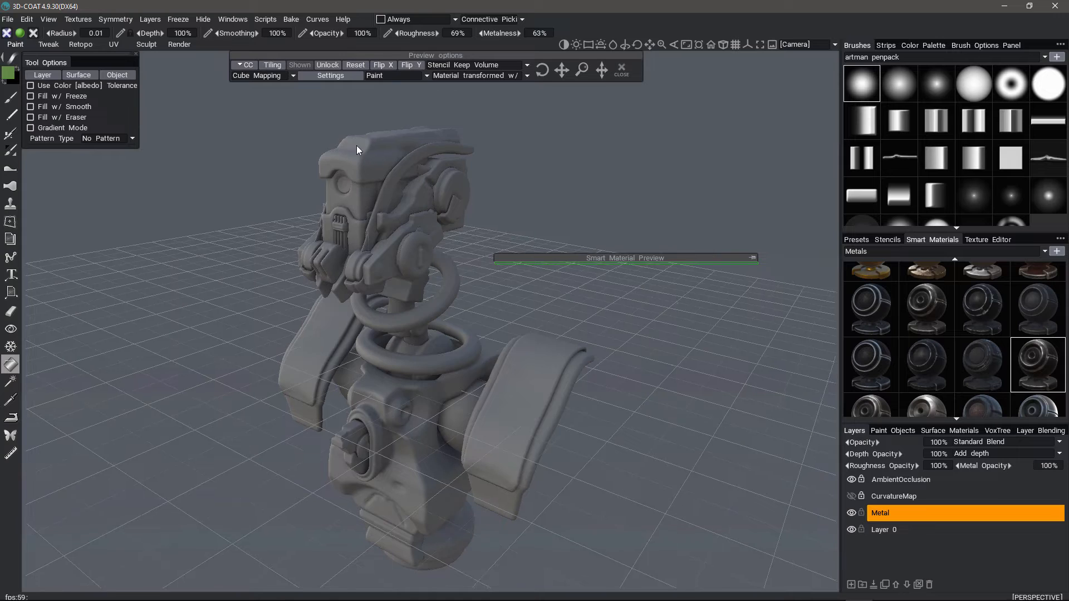
{"action": "mouse_move", "coordinate": [515, 384]}
{"action": "left_mouse_down", "text": "alt"}
{"action": "mouse_move", "coordinate": [497, 389]}
{"action": "mouse_move", "coordinate": [529, 389]}
{"action": "left_mouse_up", "text": "alt"}
{"action": "right_click_drag", "start_coordinate": [529, 389], "coordinate": [537, 383]}
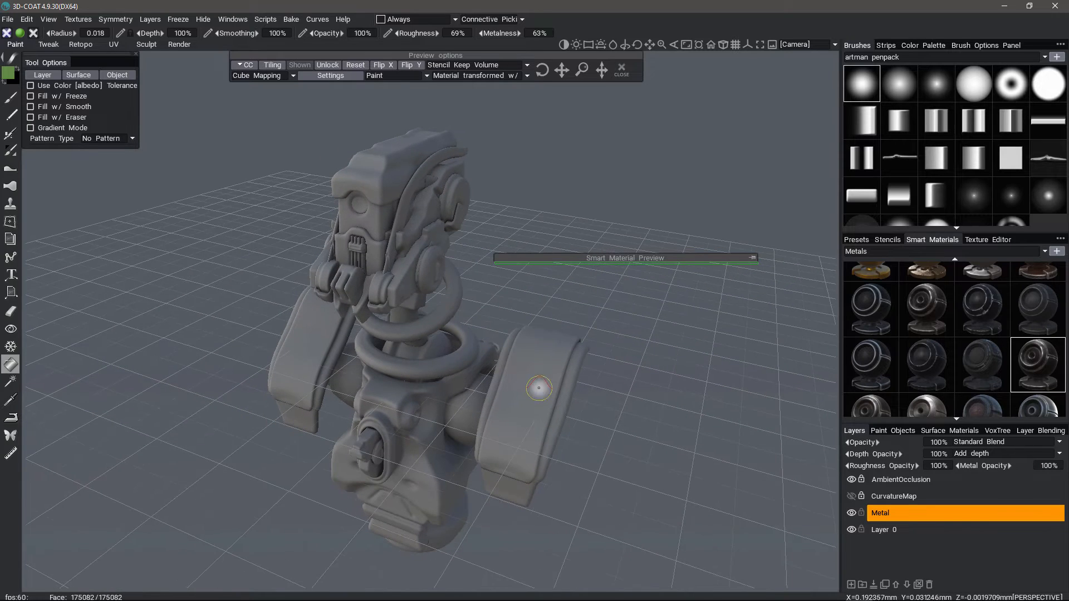
{"action": "left_click_drag", "start_coordinate": [410, 240], "coordinate": [390, 234], "text": "alt"}
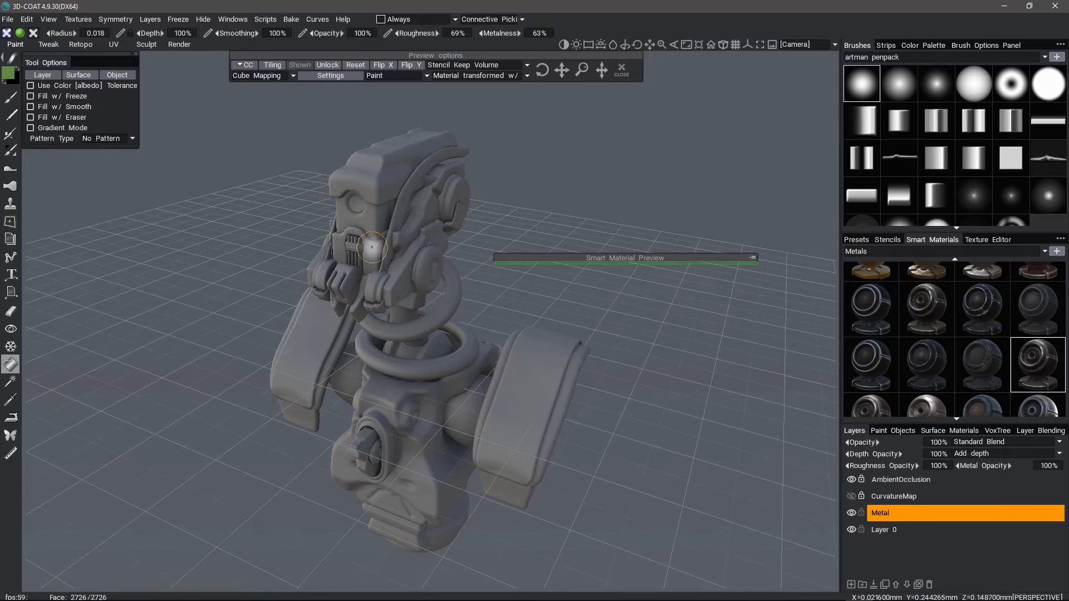
{"action": "left_click_drag", "start_coordinate": [413, 279], "coordinate": [400, 276], "text": "alt"}
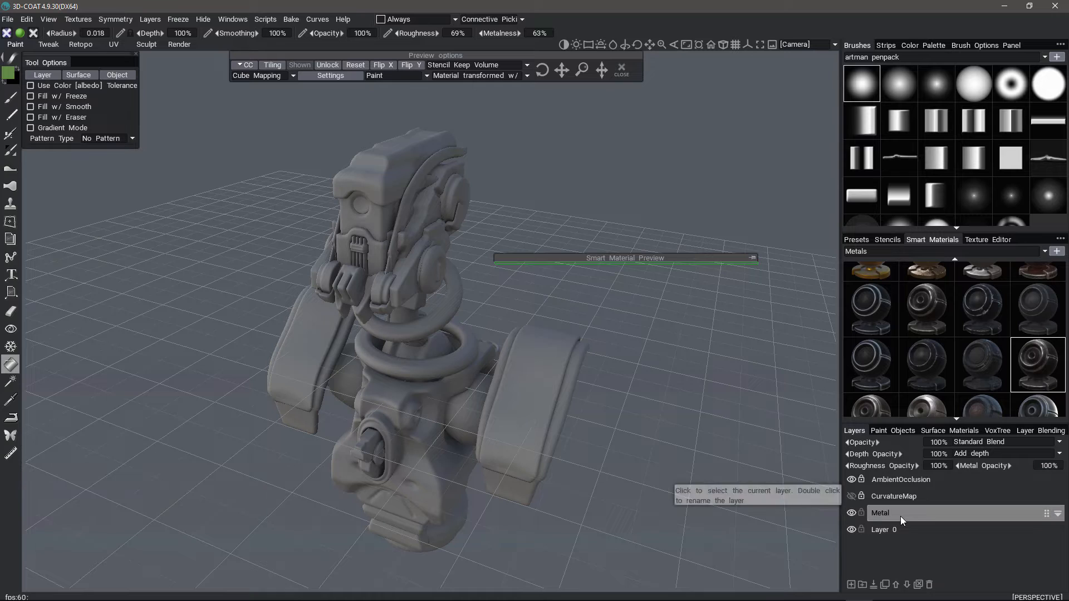
- Expand the Smart Material Preview and place it over the robot's head and upper torso
{"action": "right_click", "coordinate": [1037, 364]}
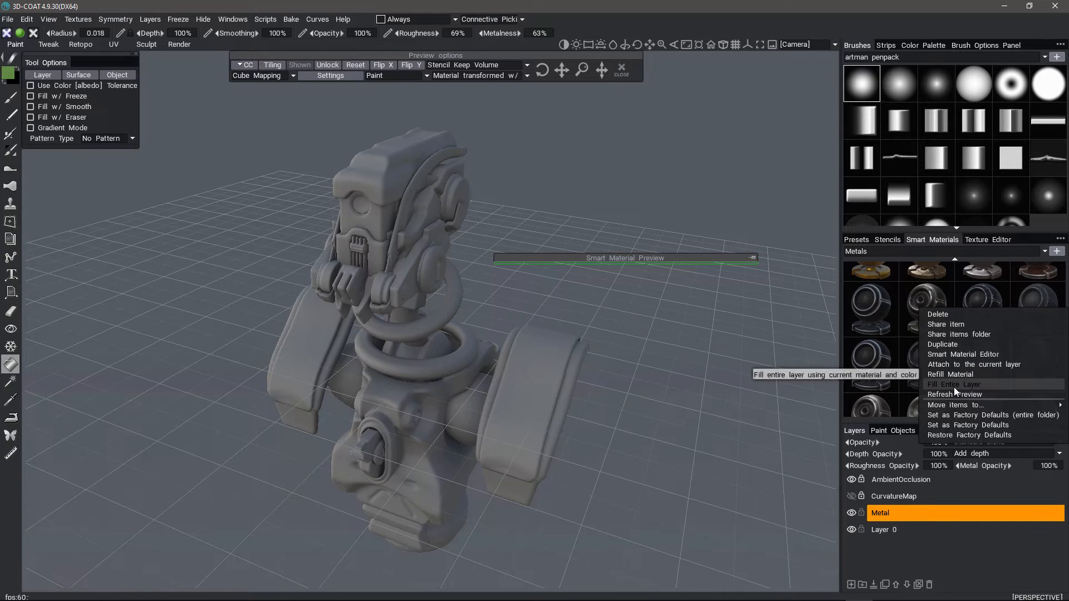
{"action": "left_click", "coordinate": [753, 259]}
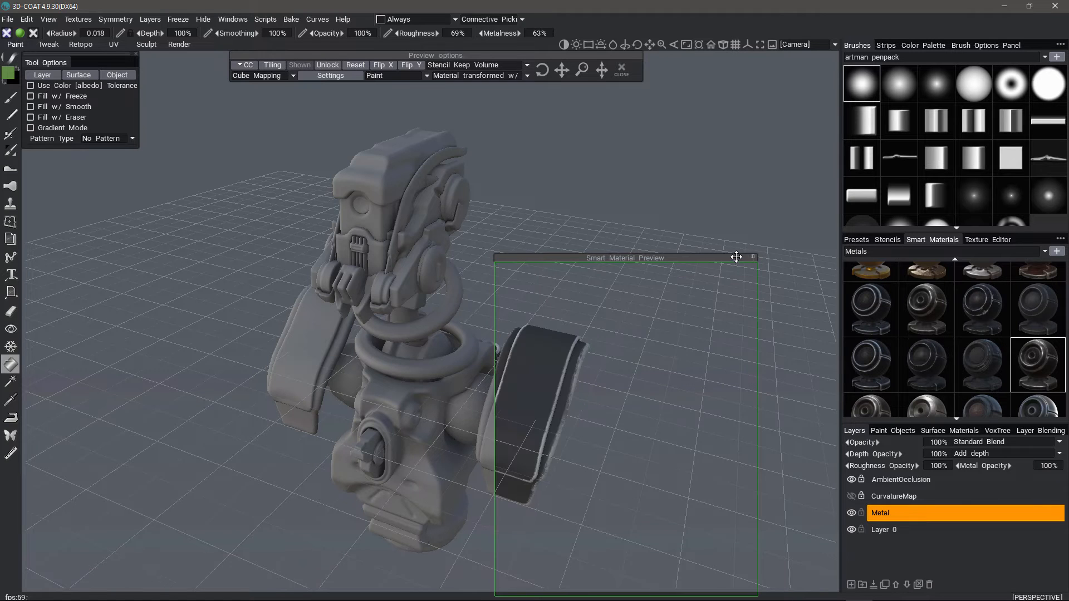
{"action": "left_click_drag", "start_coordinate": [736, 257], "coordinate": [536, 100]}
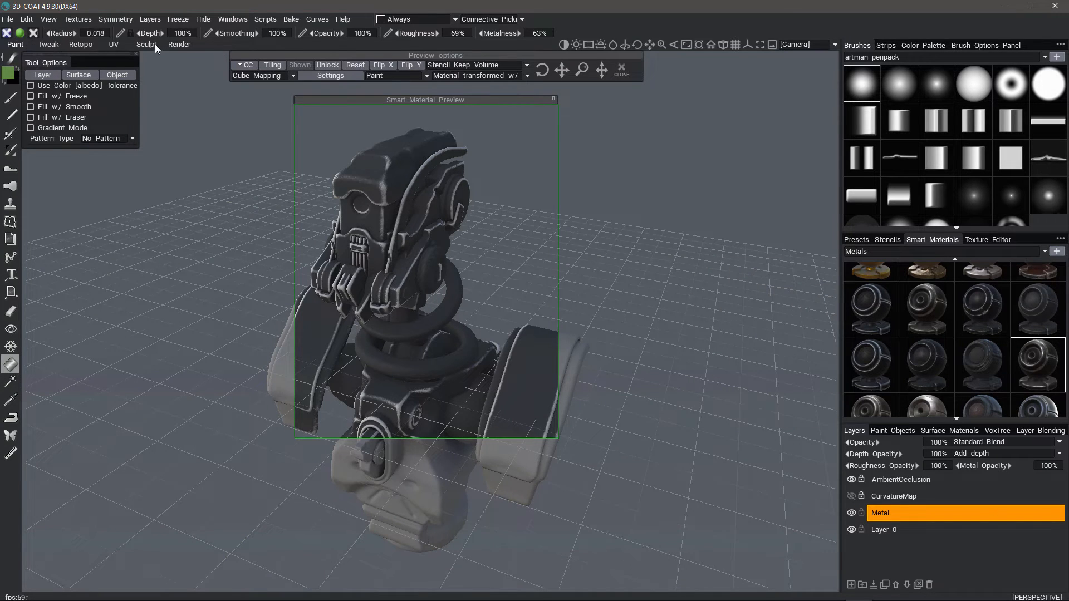
- Enable the gloss and depth channels and fill the entire Metal layer with the selected smart material
{"action": "mouse_move", "coordinate": [17, 36]}
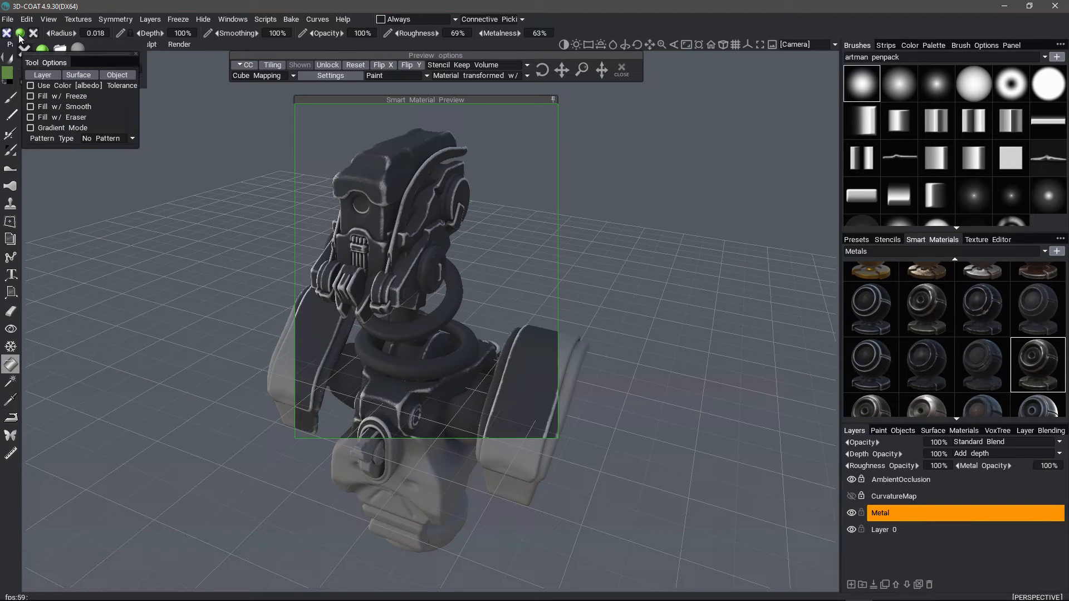
{"action": "left_click", "coordinate": [34, 36]}
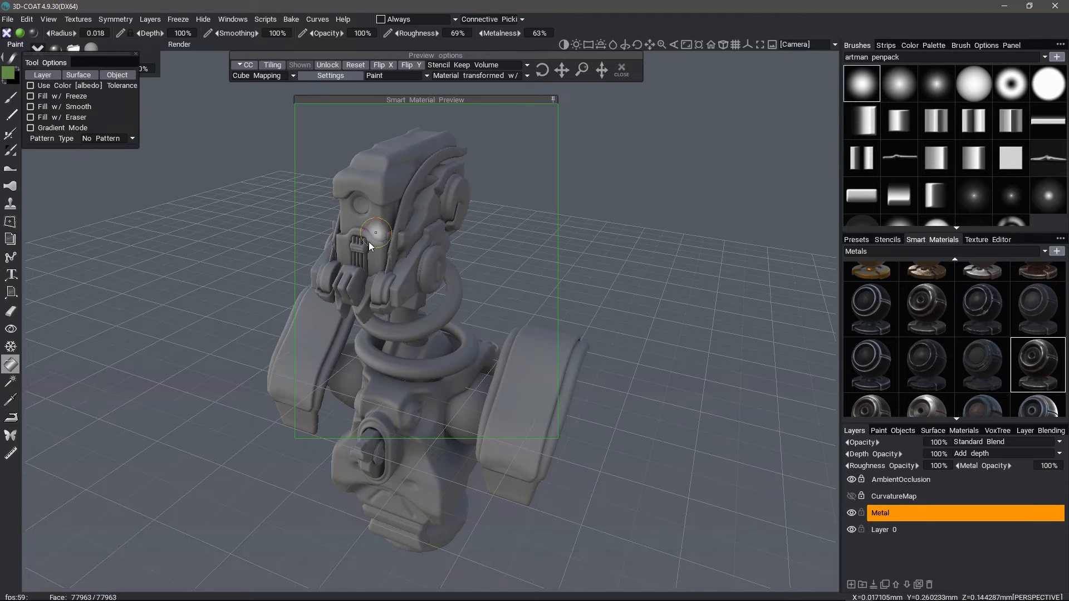
{"action": "mouse_move", "coordinate": [10, 33]}
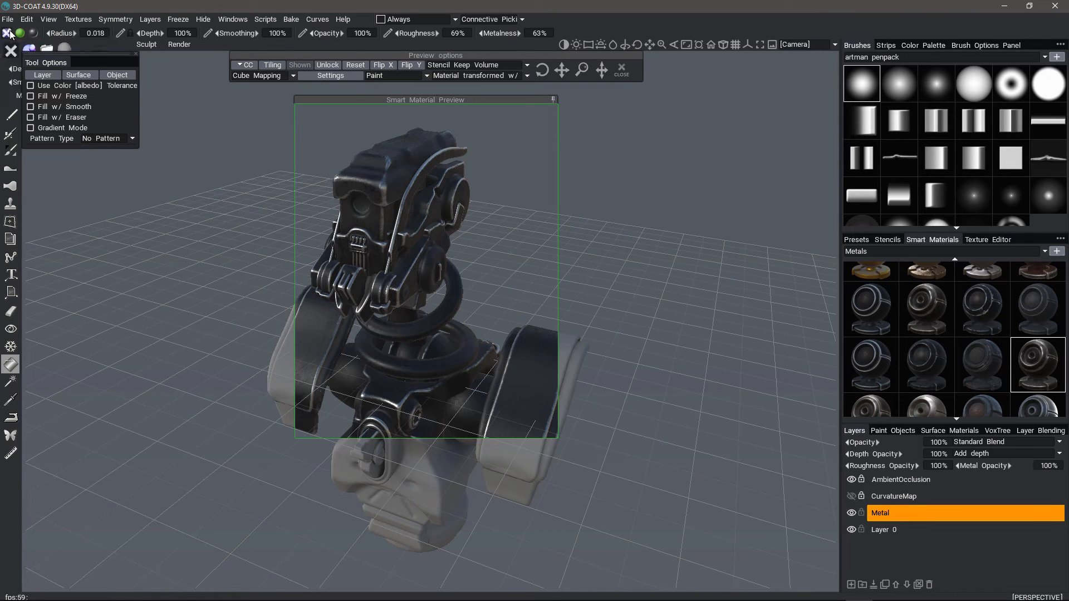
{"action": "left_click", "coordinate": [28, 48]}
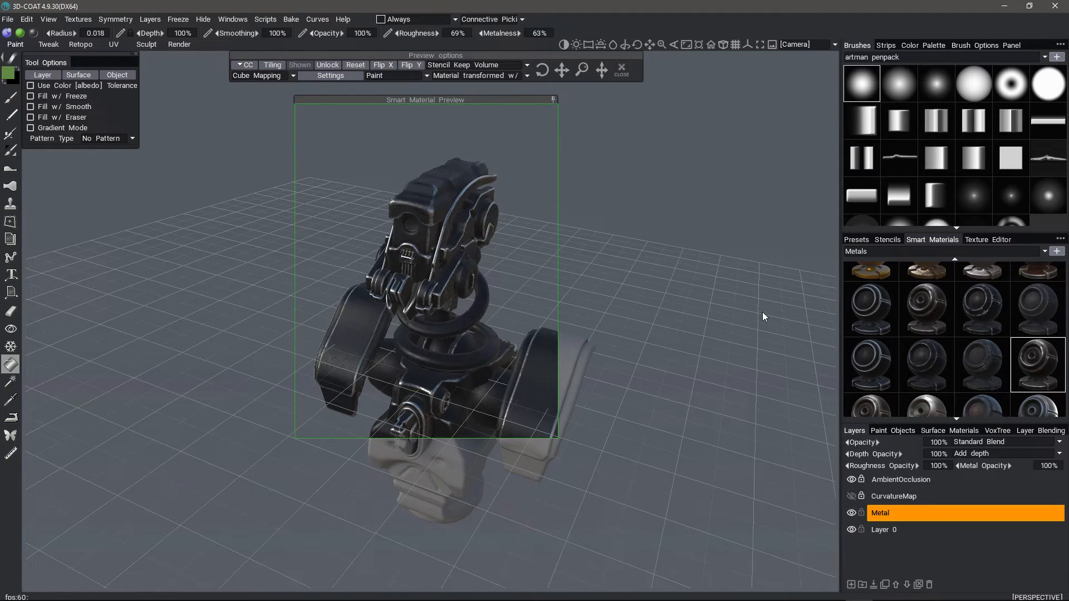
{"action": "right_click", "coordinate": [1037, 361]}
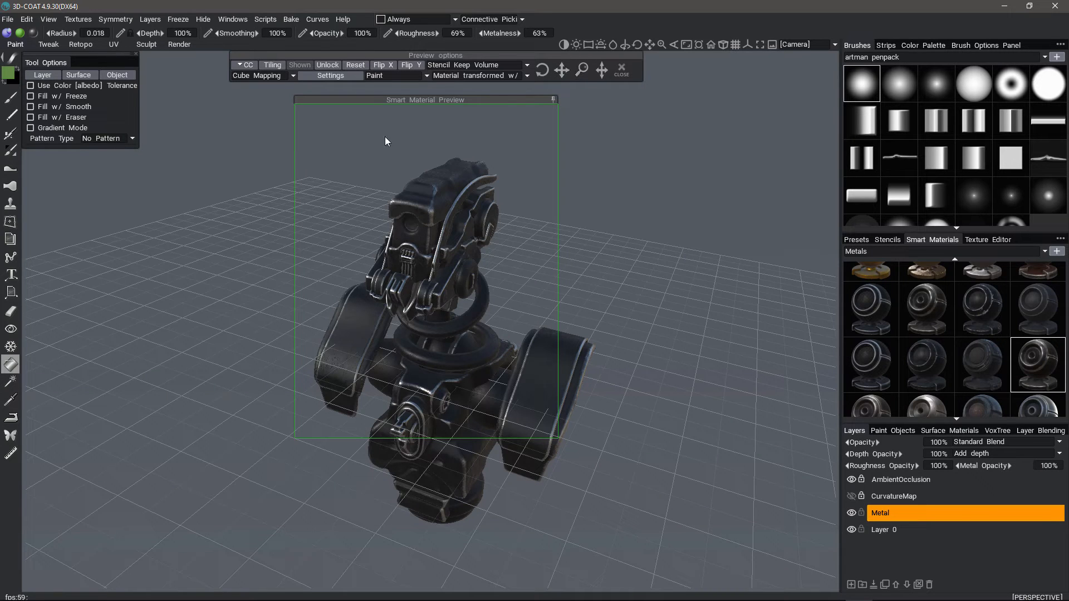
- Move the Tool Options window clear of the material gizmo, expand the gizmo and place it over the robot's head
{"action": "left_click_drag", "start_coordinate": [110, 65], "coordinate": [170, 196]}
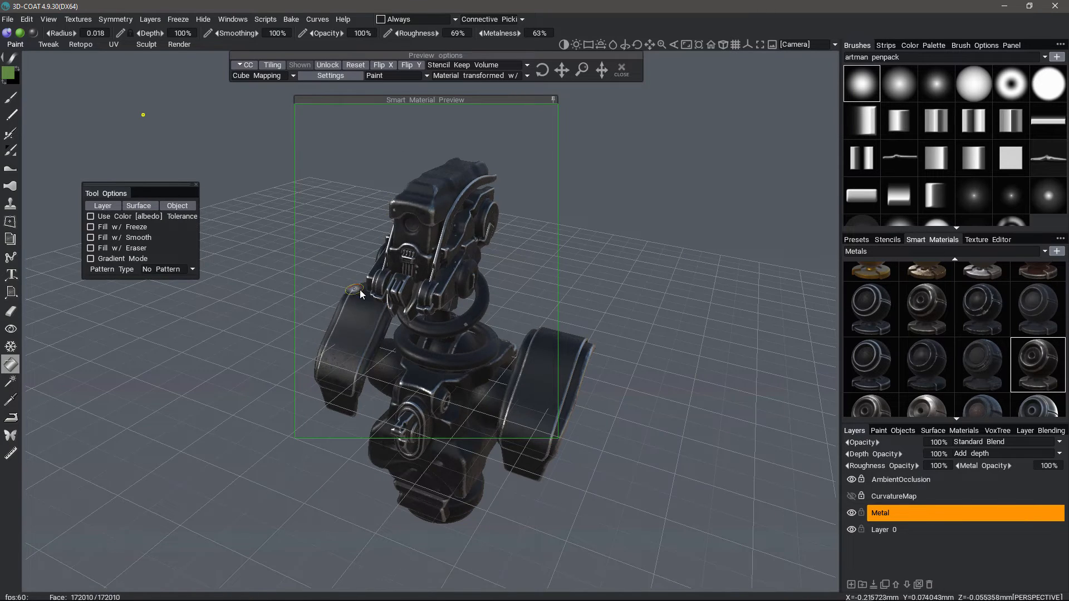
{"action": "right_click", "coordinate": [143, 115]}
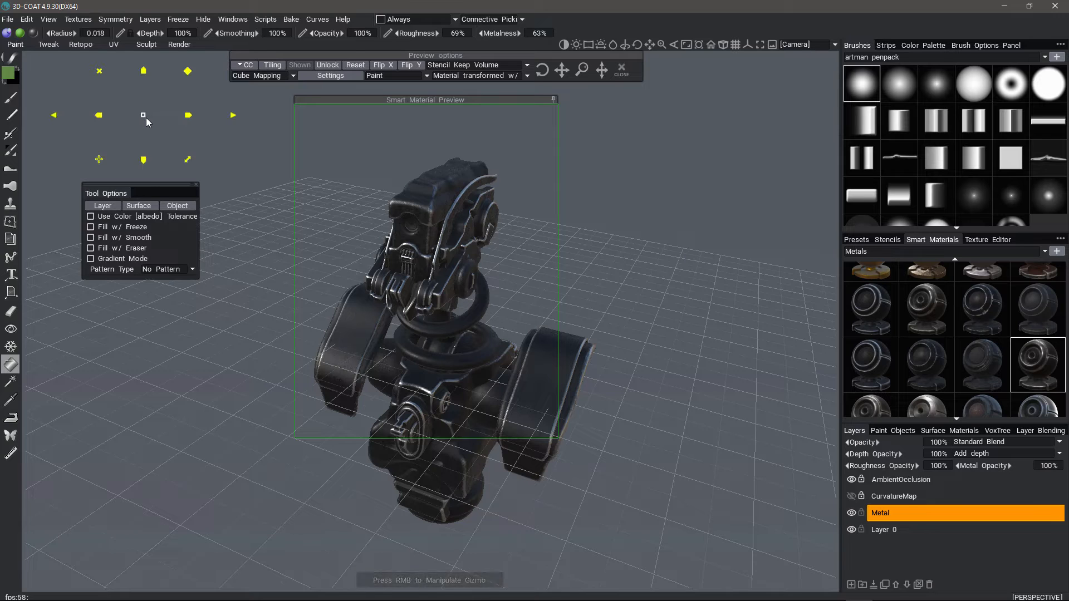
{"action": "left_click_drag", "start_coordinate": [143, 193], "coordinate": [110, 301]}
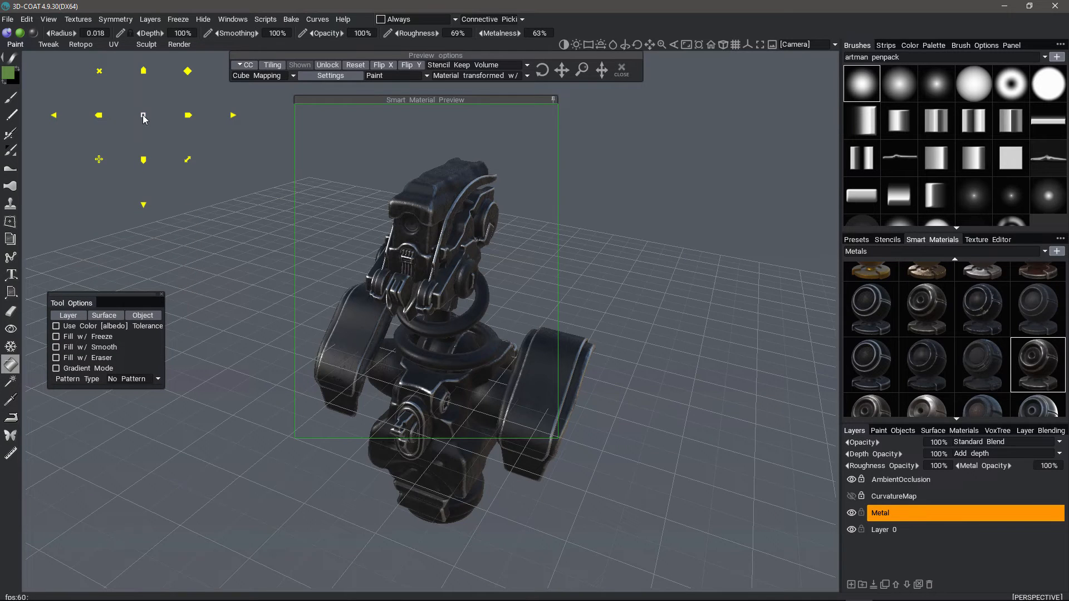
{"action": "left_click_drag", "start_coordinate": [142, 113], "coordinate": [518, 242]}
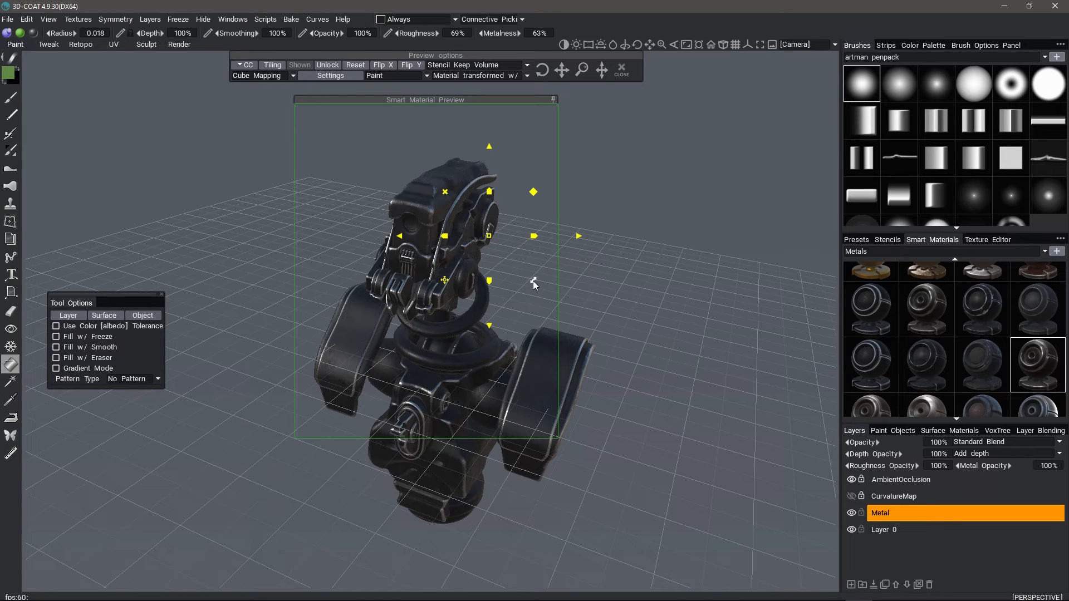
{"action": "mouse_move", "coordinate": [536, 280]}
{"action": "left_mouse_down"}
{"action": "mouse_move", "coordinate": [512, 295]}
{"action": "mouse_move", "coordinate": [539, 279]}
{"action": "left_mouse_up"}
- Set the value of the material gizmo's diamond handle to 100
{"action": "key", "text": "space"}
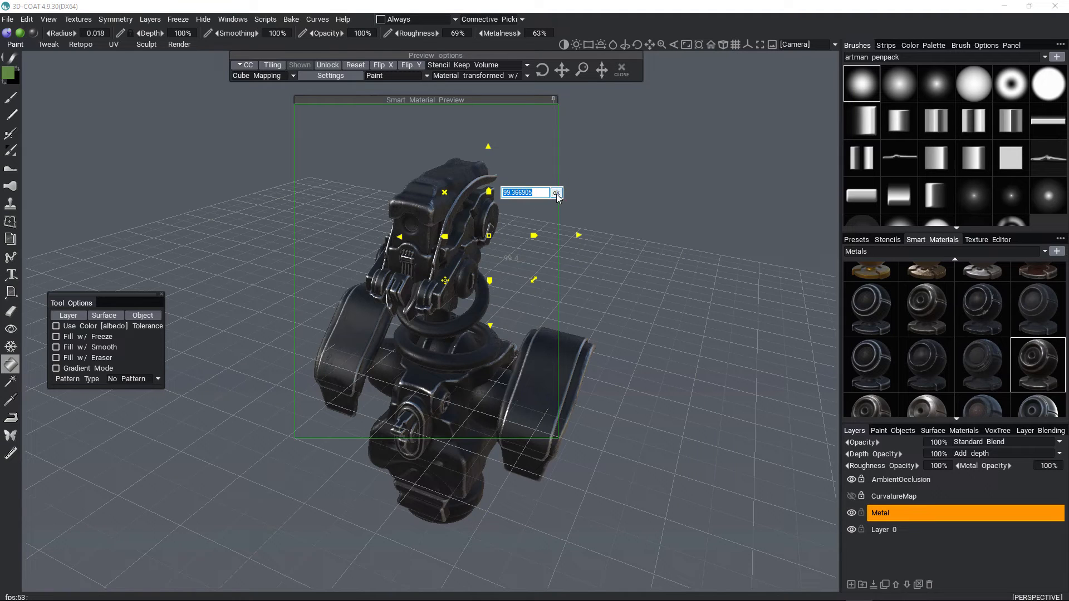
{"action": "type", "text": "50"}
{"action": "left_click", "coordinate": [556, 192]}
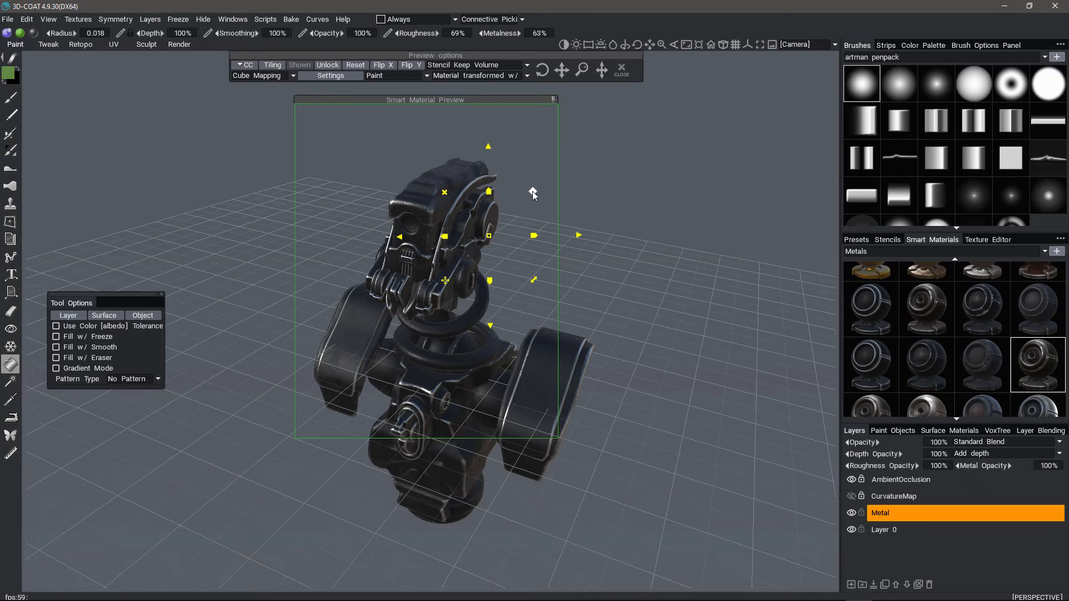
{"action": "key", "text": "space"}
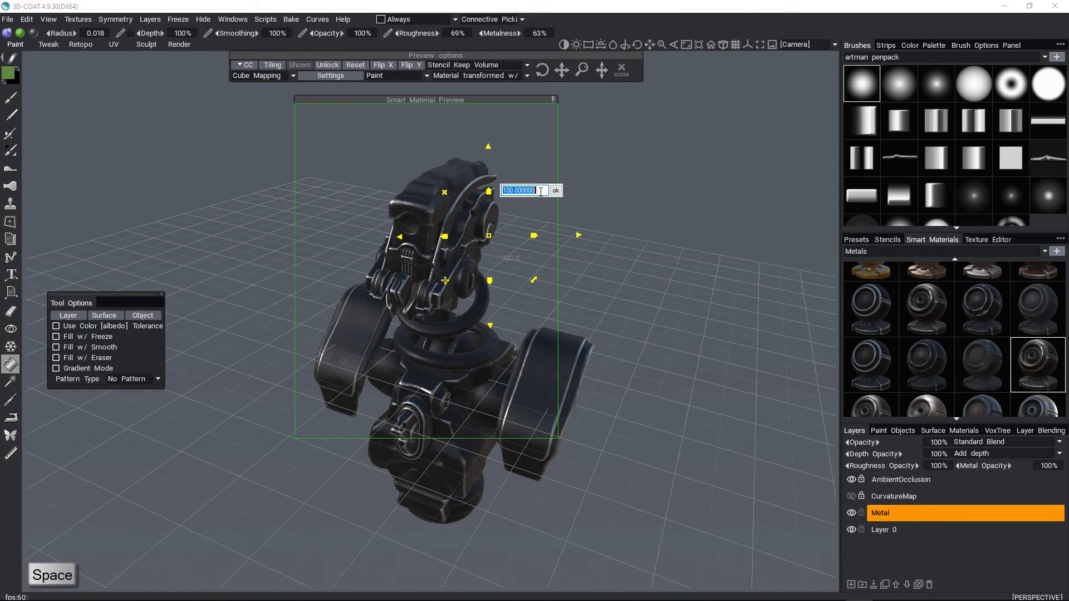
{"action": "key", "text": "Return"}
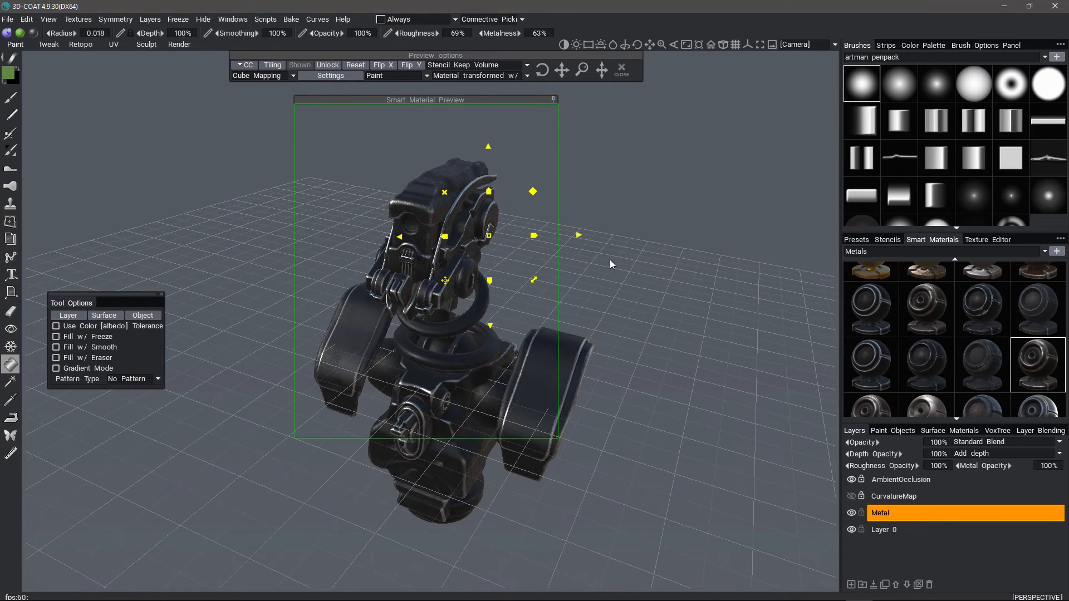
- Collapse the Smart Material Preview, then shift the material gizmo slightly across the head and minimise it
{"action": "left_click", "coordinate": [553, 101]}
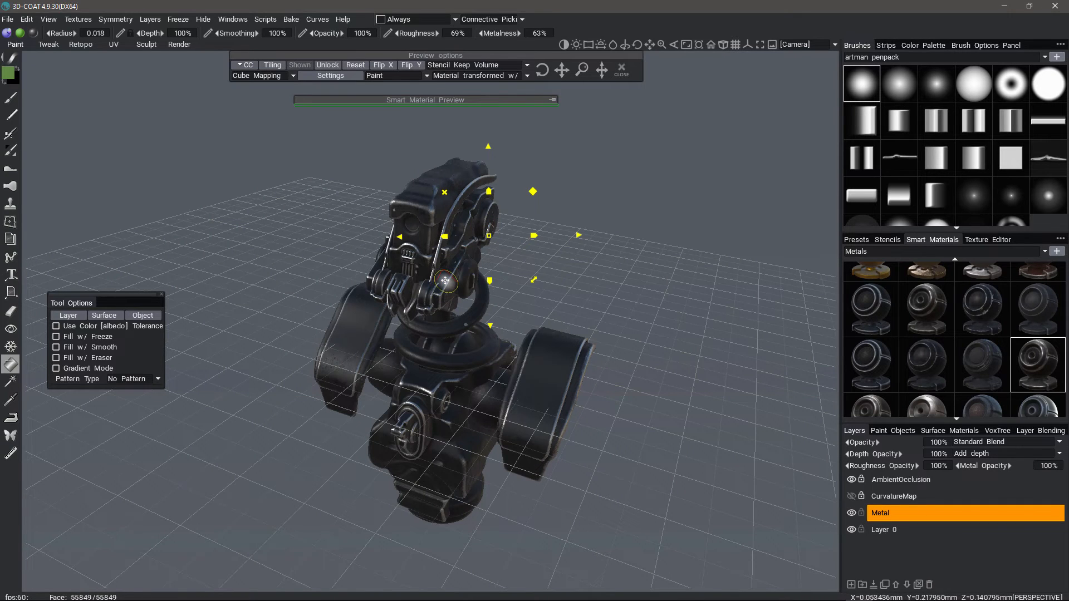
{"action": "left_click_drag", "start_coordinate": [445, 282], "coordinate": [397, 280]}
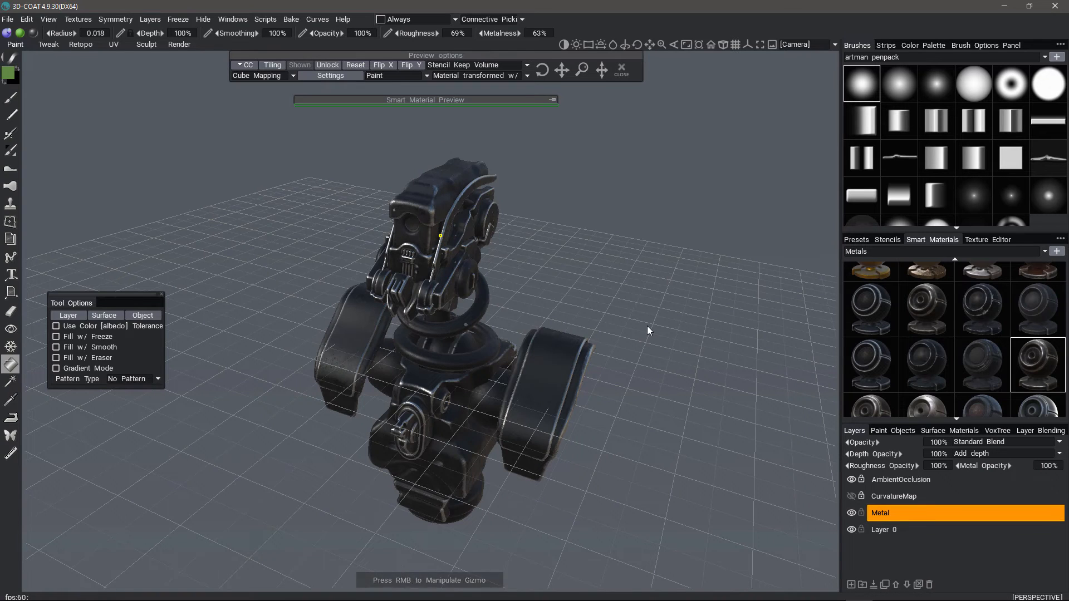
- Add a new layer above Metal and name it Paint
{"action": "left_click", "coordinate": [852, 584]}
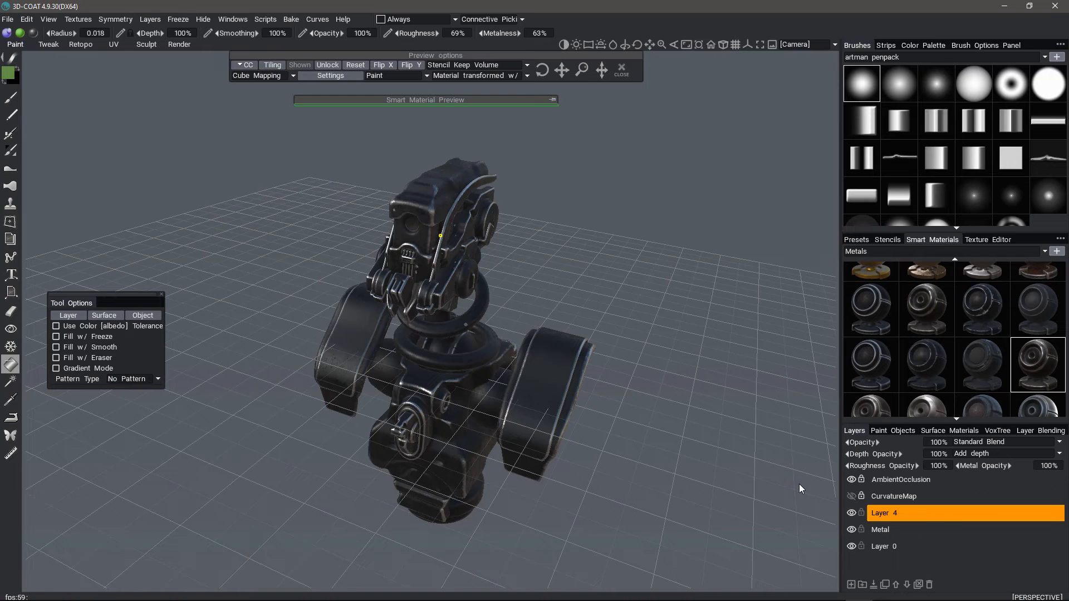
{"action": "double_click", "coordinate": [888, 513]}
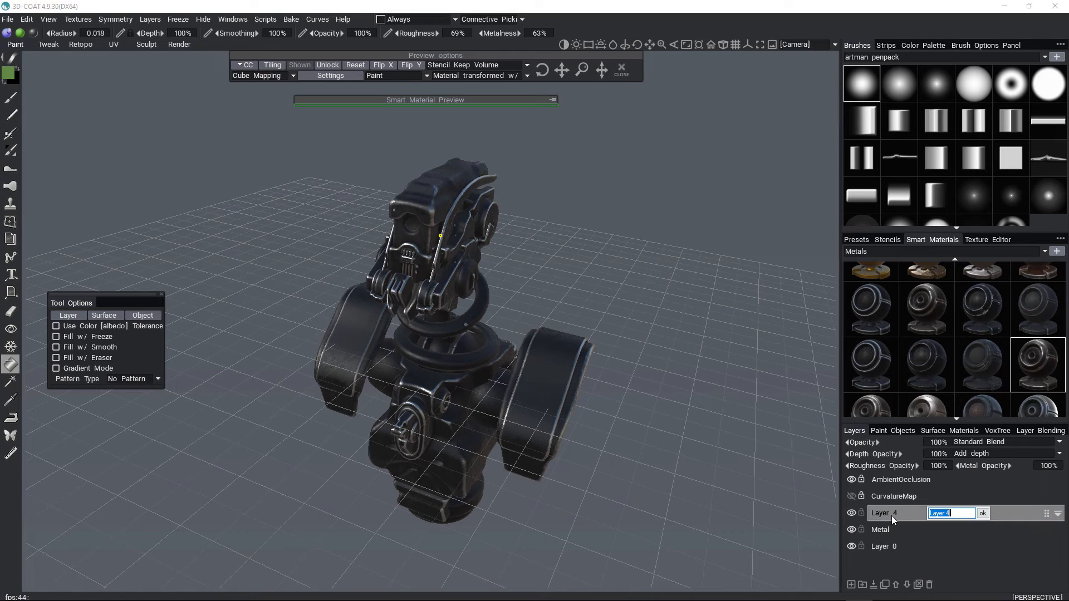
{"action": "type", "text": "Paint"}
{"action": "key", "text": "Return"}
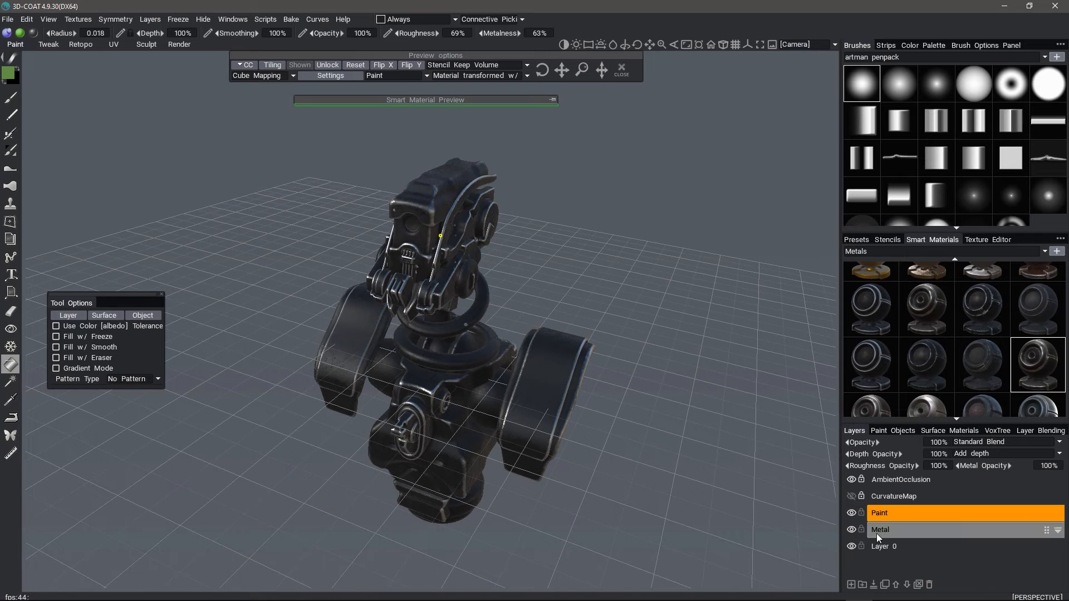
- Select the white worn-paint smart material from the Paints_Metal category, shift its placement slightly and collapse its preview
{"action": "left_click", "coordinate": [950, 252]}
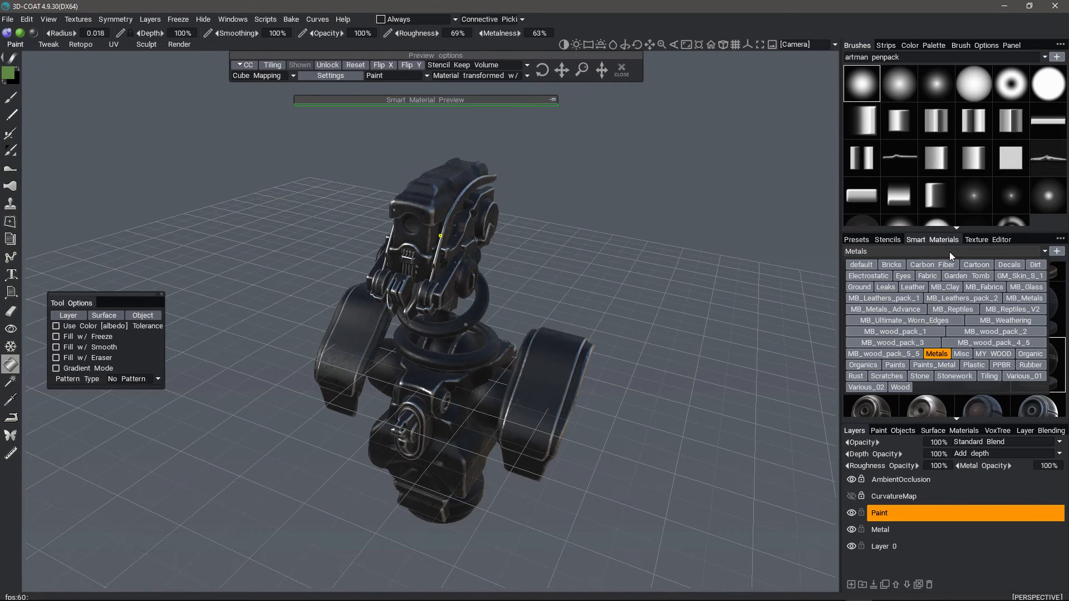
{"action": "left_click", "coordinate": [926, 366]}
{"action": "scroll", "coordinate": [940, 333], "scroll_direction": "down", "scroll_amount": 1}
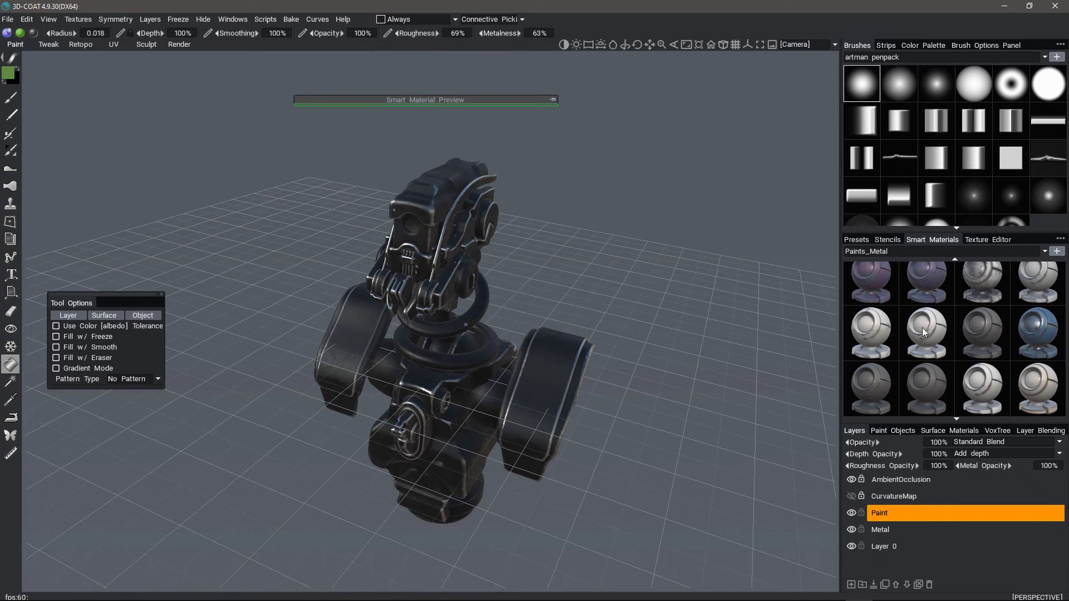
{"action": "left_click", "coordinate": [928, 333]}
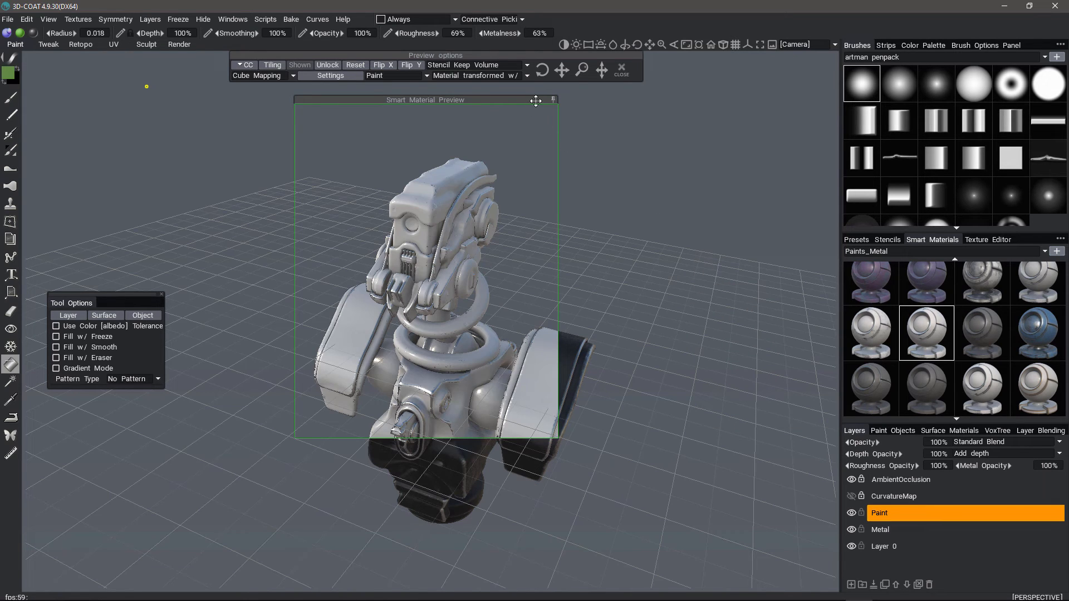
{"action": "left_click_drag", "start_coordinate": [589, 69], "coordinate": [600, 69]}
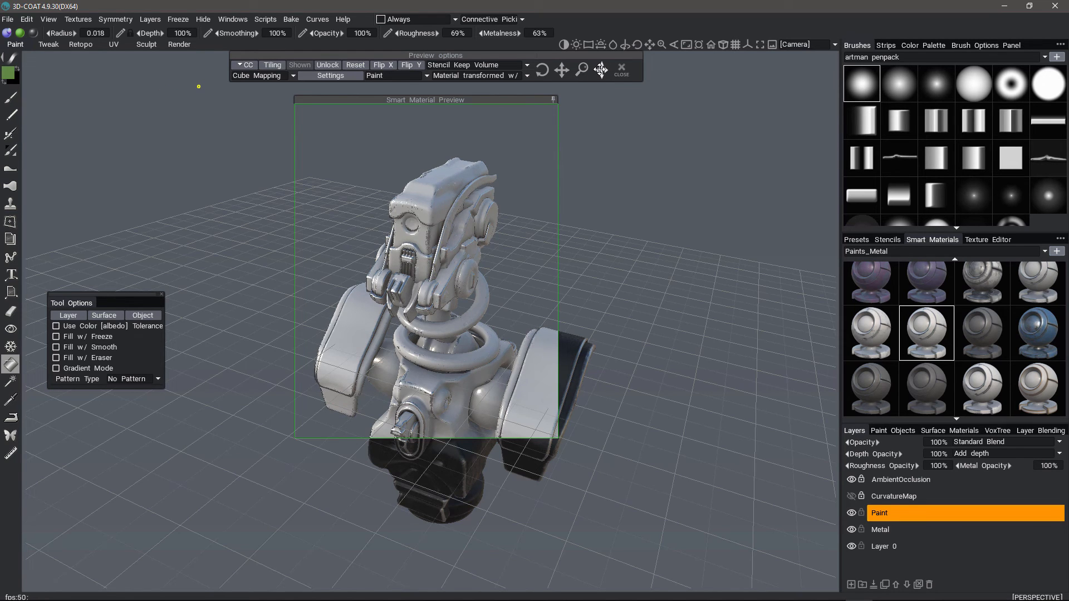
{"action": "left_click", "coordinate": [554, 101]}
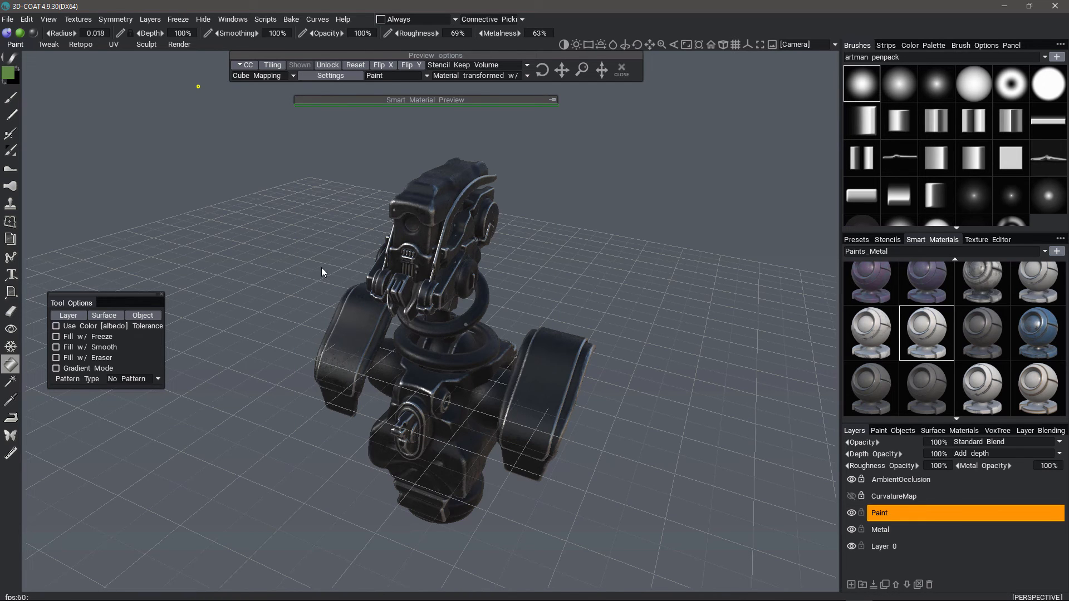
- Fill the broad outer panels of both shoulder guards with the white paint on the Paint layer
{"action": "mouse_move", "coordinate": [579, 364]}
{"action": "left_mouse_down", "text": "alt"}
{"action": "mouse_move", "coordinate": [524, 405]}
{"action": "mouse_move", "coordinate": [564, 355]}
{"action": "mouse_move", "coordinate": [602, 347]}
{"action": "left_mouse_up", "text": "alt"}
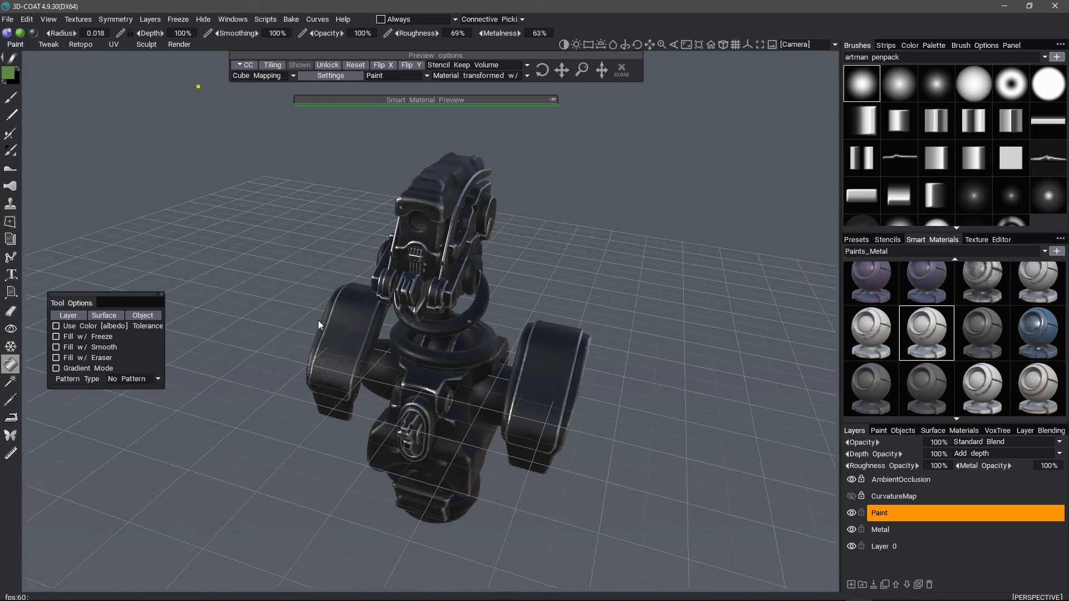
{"action": "mouse_move", "coordinate": [319, 324]}
{"action": "left_mouse_down", "text": "alt"}
{"action": "mouse_move", "coordinate": [340, 323]}
{"action": "mouse_move", "coordinate": [326, 327]}
{"action": "left_mouse_up", "text": "alt"}
{"action": "left_click", "coordinate": [552, 389]}
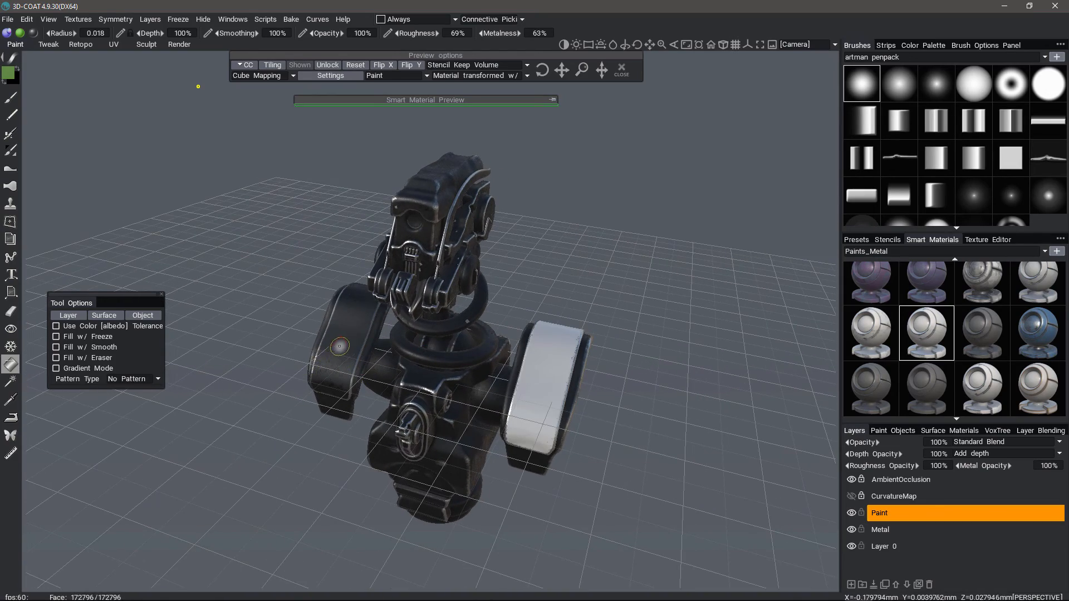
{"action": "left_click", "coordinate": [333, 354]}
- Show the Texture Editor, then fill the robot's main torso shell with the white paint
{"action": "left_click", "coordinate": [987, 239]}
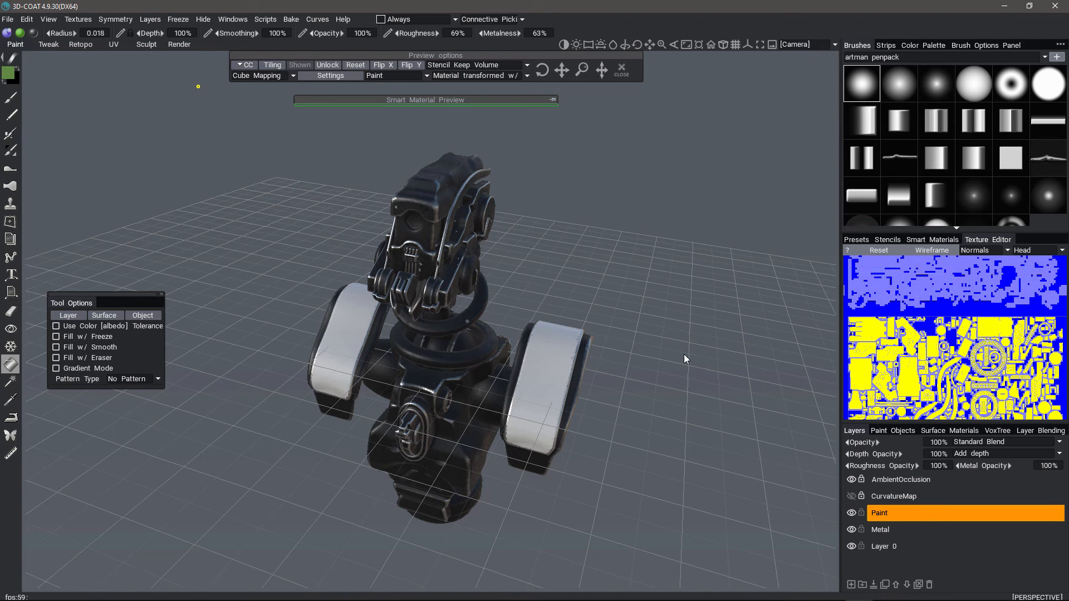
{"action": "mouse_move", "coordinate": [607, 408]}
{"action": "left_mouse_down"}
{"action": "mouse_move", "coordinate": [603, 421]}
{"action": "mouse_move", "coordinate": [296, 335]}
{"action": "mouse_move", "coordinate": [346, 324]}
{"action": "left_mouse_up"}
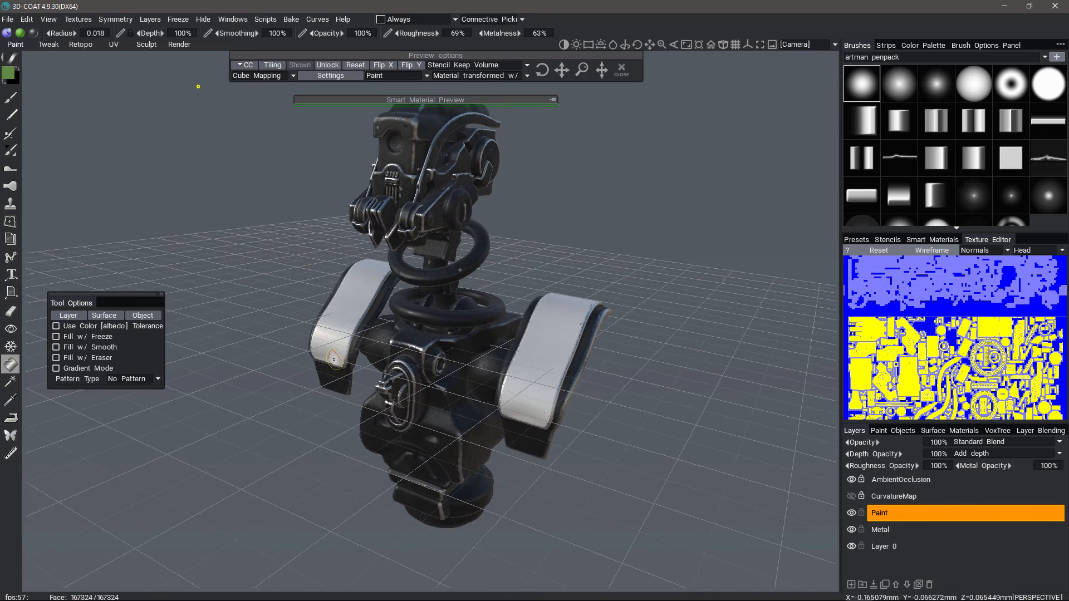
{"action": "left_click", "coordinate": [450, 429]}
- Fill the robot's face plate, side head panel, jaw arm and mouth surround with the white paint
{"action": "middle_click_drag", "start_coordinate": [413, 147], "coordinate": [407, 209]}
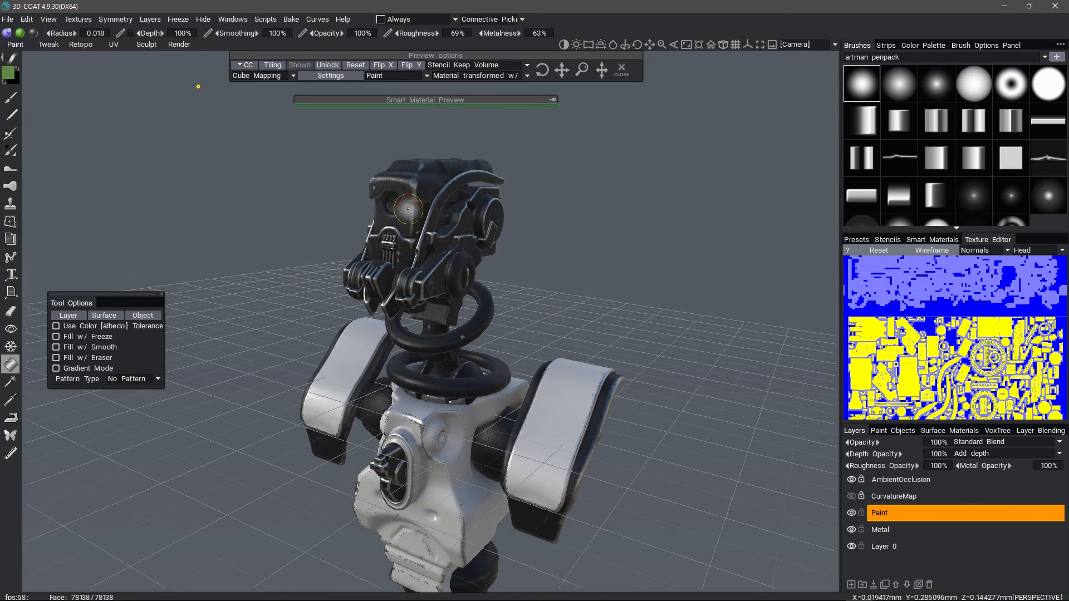
{"action": "left_click", "coordinate": [411, 214]}
{"action": "left_click", "coordinate": [431, 237]}
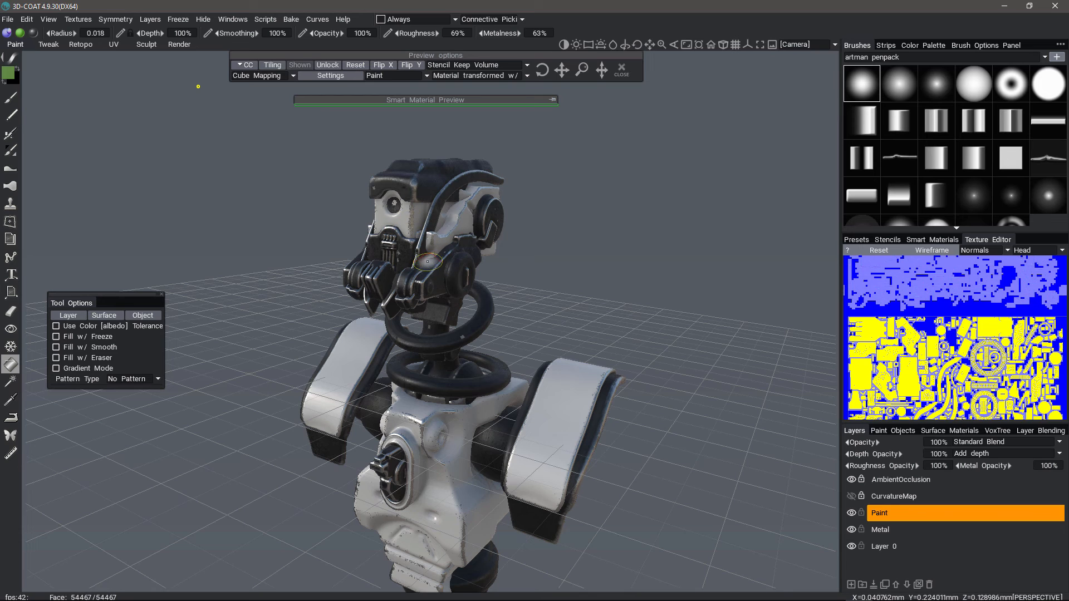
{"action": "left_click", "coordinate": [439, 273]}
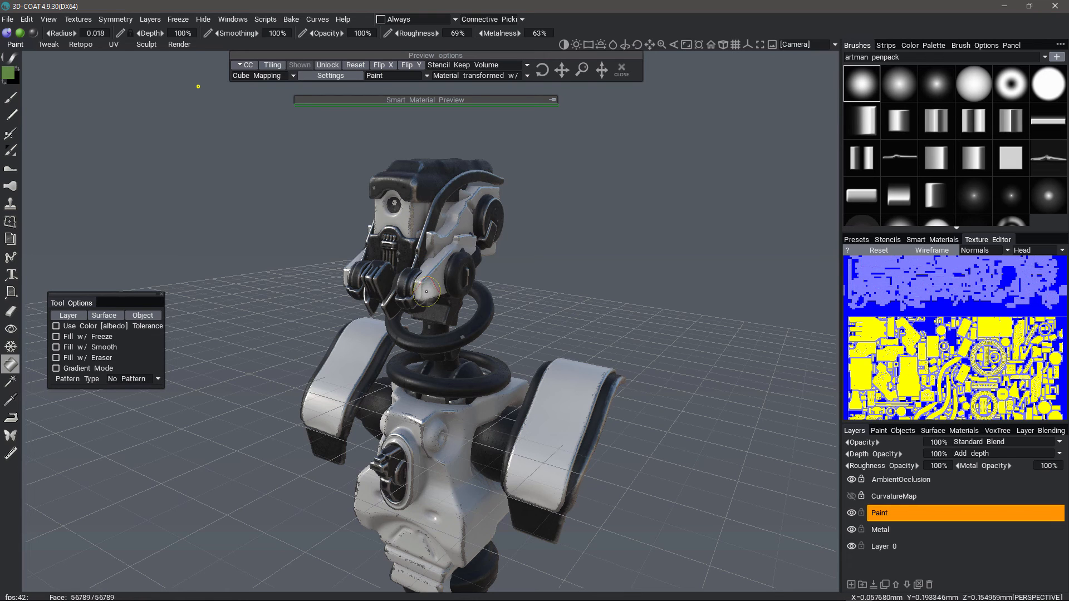
{"action": "left_click", "coordinate": [395, 250]}
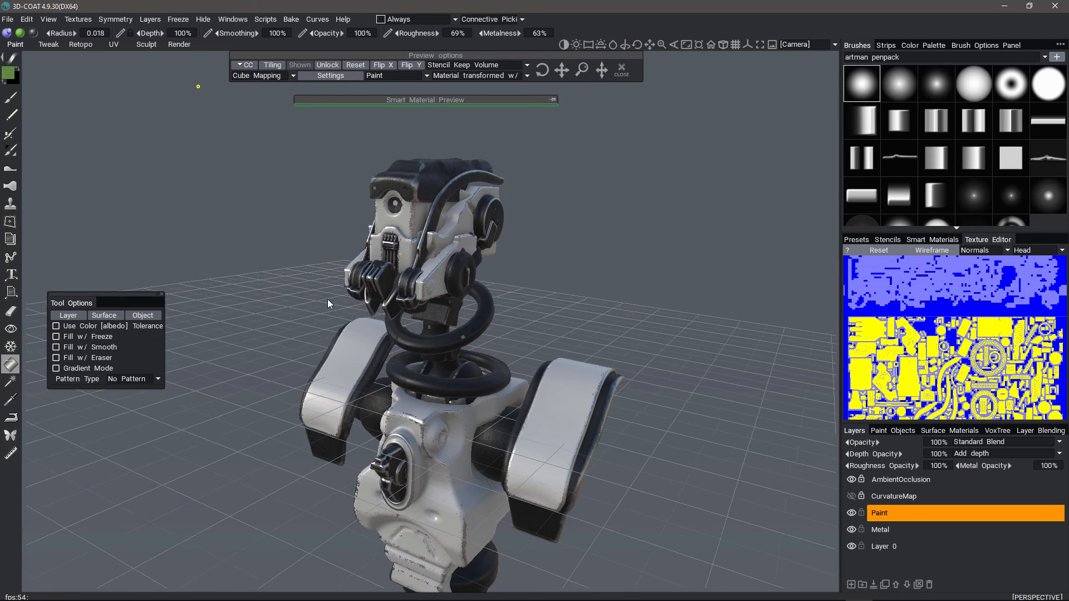
- Examine the white paint on the head, jaw, torso and shoulders from the front and both sides
{"action": "left_click_drag", "start_coordinate": [329, 303], "coordinate": [398, 259]}
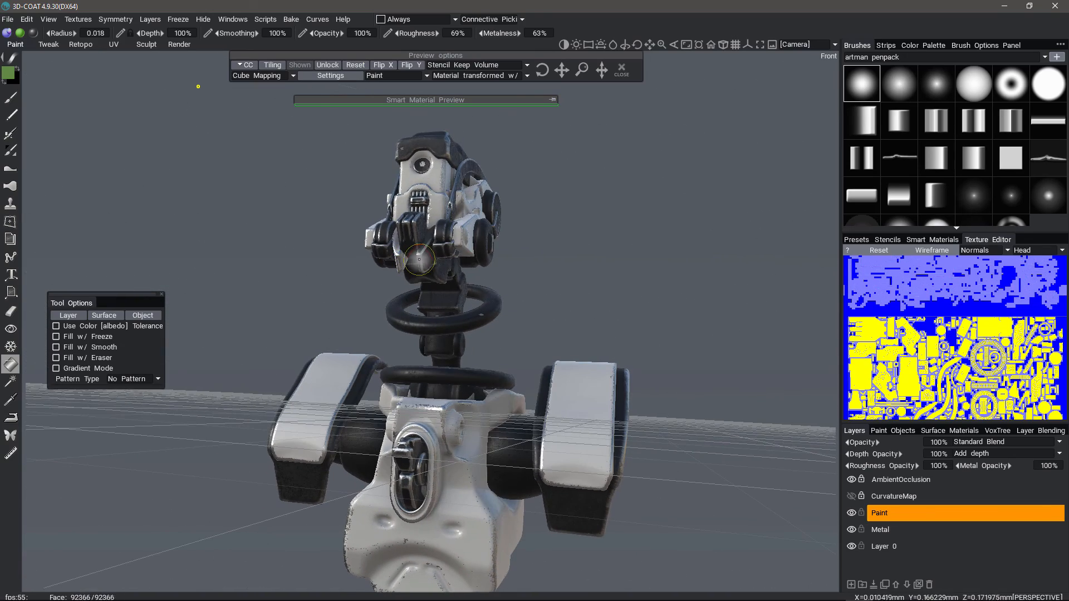
{"action": "left_click_drag", "start_coordinate": [445, 305], "coordinate": [469, 316], "text": "alt"}
{"action": "mouse_move", "coordinate": [337, 210]}
{"action": "left_mouse_down"}
{"action": "mouse_move", "coordinate": [336, 236]}
{"action": "mouse_move", "coordinate": [289, 296]}
{"action": "mouse_move", "coordinate": [330, 210]}
{"action": "mouse_move", "coordinate": [313, 217]}
{"action": "mouse_move", "coordinate": [422, 209]}
{"action": "left_mouse_up"}
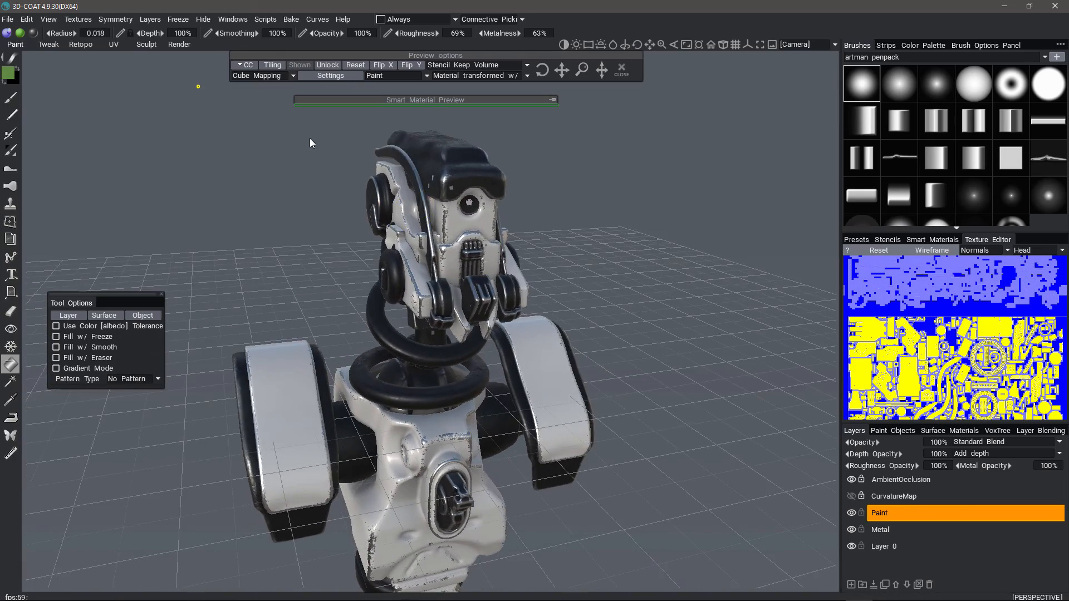
{"action": "scroll", "coordinate": [422, 209], "scroll_direction": "up", "scroll_amount": 8}
{"action": "mouse_move", "coordinate": [420, 260]}
{"action": "left_mouse_down"}
{"action": "mouse_move", "coordinate": [394, 232]}
{"action": "mouse_move", "coordinate": [434, 267]}
{"action": "mouse_move", "coordinate": [244, 177]}
{"action": "mouse_move", "coordinate": [204, 190]}
{"action": "mouse_move", "coordinate": [353, 236]}
{"action": "mouse_move", "coordinate": [246, 210]}
{"action": "mouse_move", "coordinate": [326, 201]}
{"action": "mouse_move", "coordinate": [285, 184]}
{"action": "left_mouse_up"}
{"action": "scroll", "coordinate": [329, 234], "scroll_direction": "down", "scroll_amount": 3}
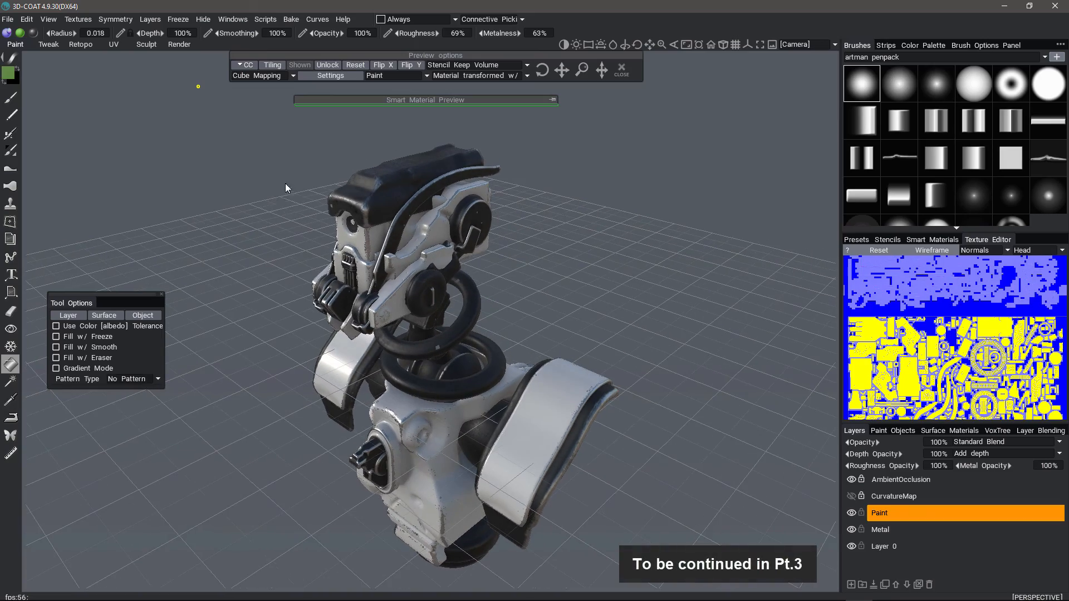